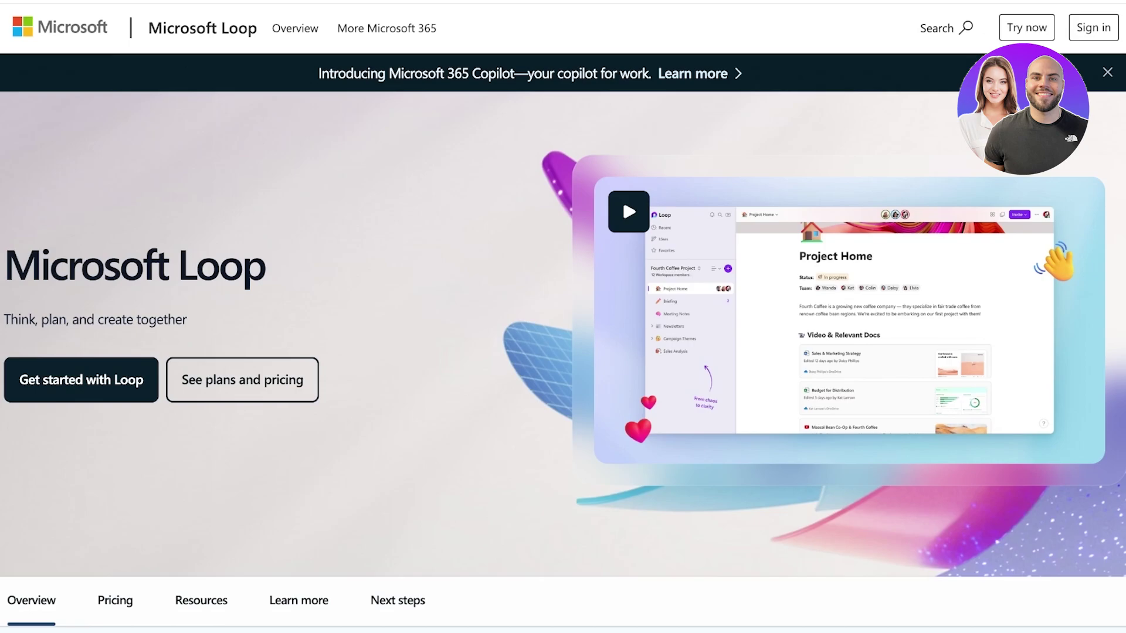
# Step: Scroll down through the Microsoft Loop landing page
pyautogui.scroll(-1, 563, 317)
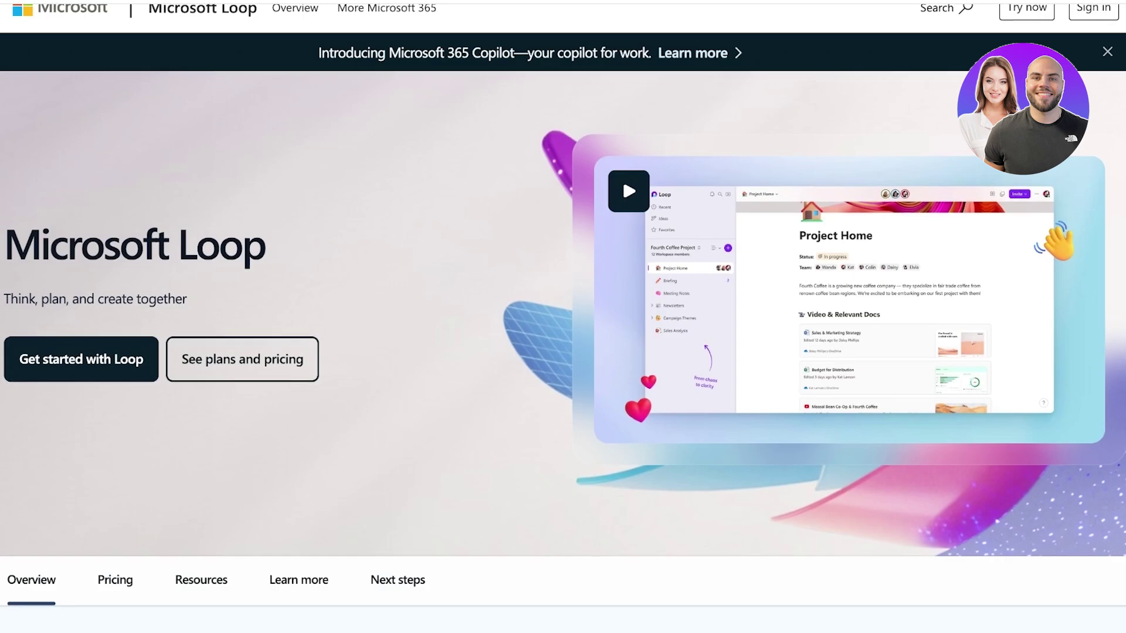
pyautogui.scroll(-2, 562, 316)
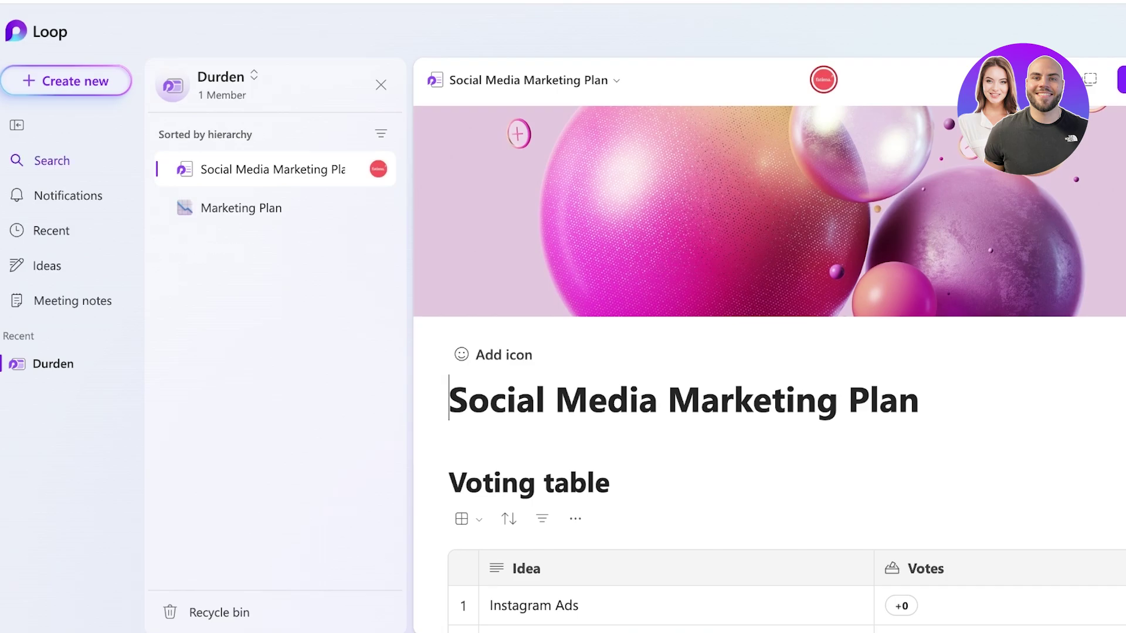
# Step: Create a new Durden workspace page from the Team Decision template
pyautogui.click(211, 248)
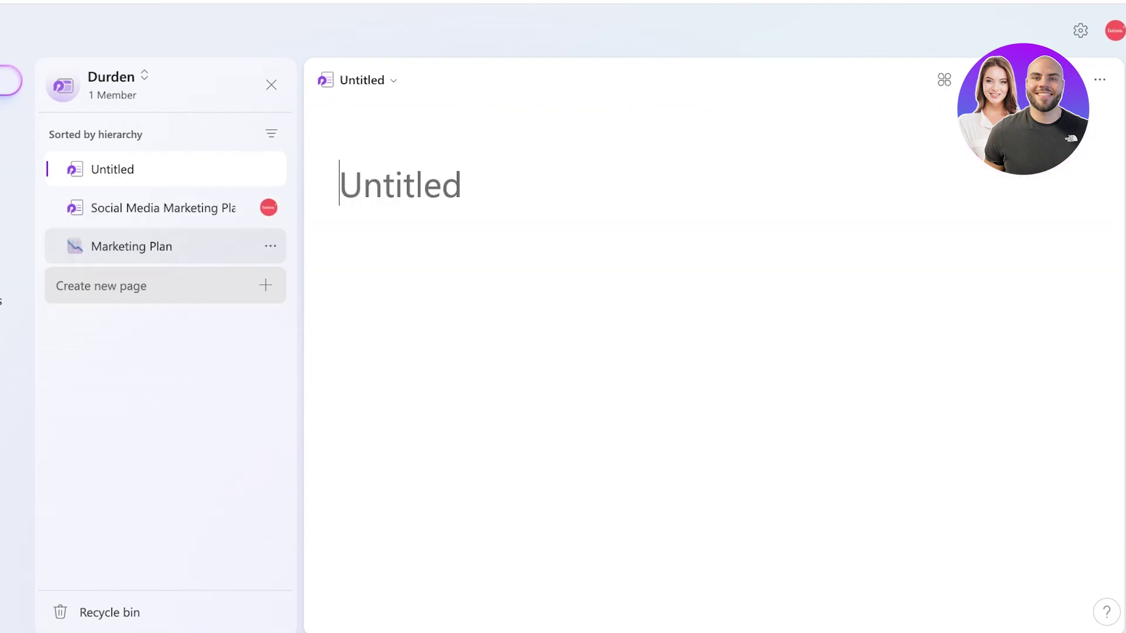
pyautogui.moveTo(578, 530)
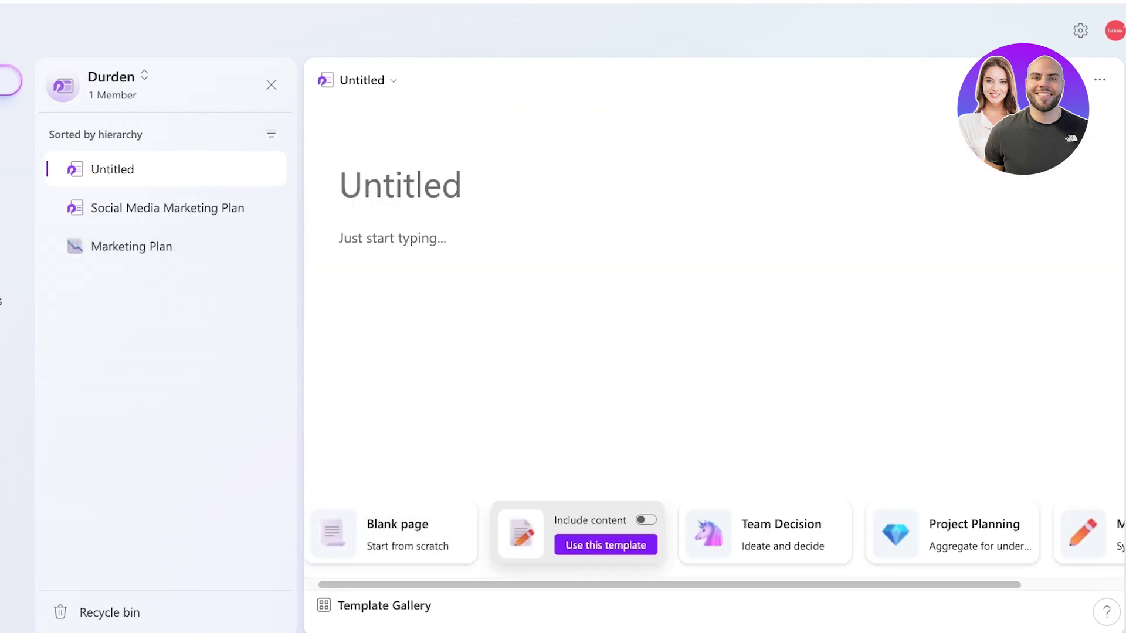
pyautogui.moveTo(762, 531)
pyautogui.click(794, 543)
pyautogui.scroll(-10, 586, 369)
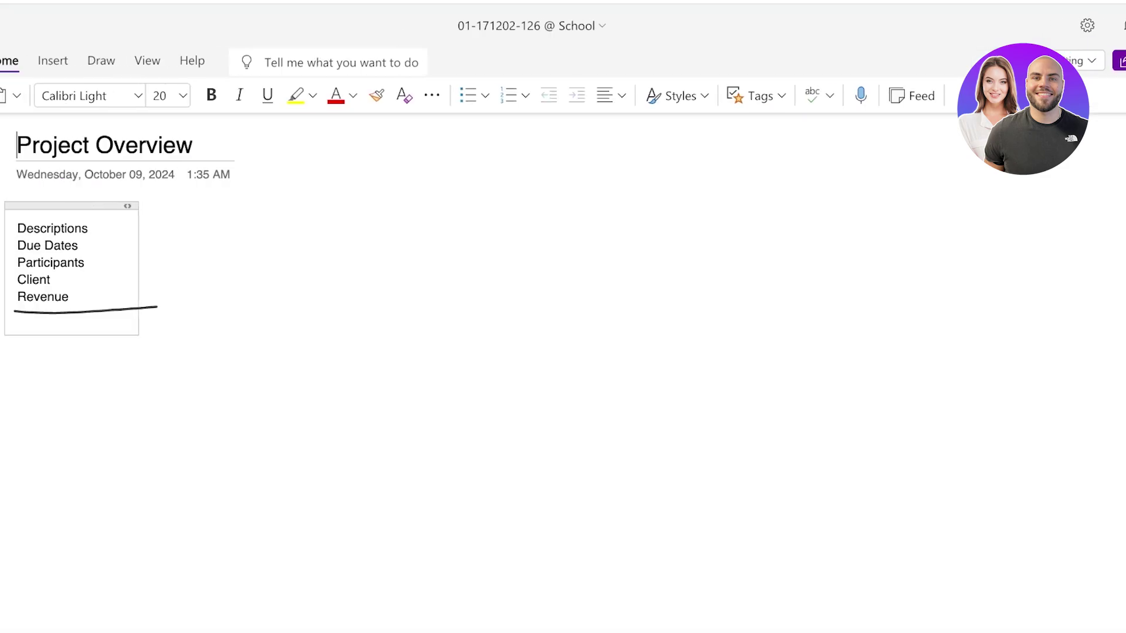
pyautogui.hotkey('alt', 'f')
pyautogui.press('Escape')
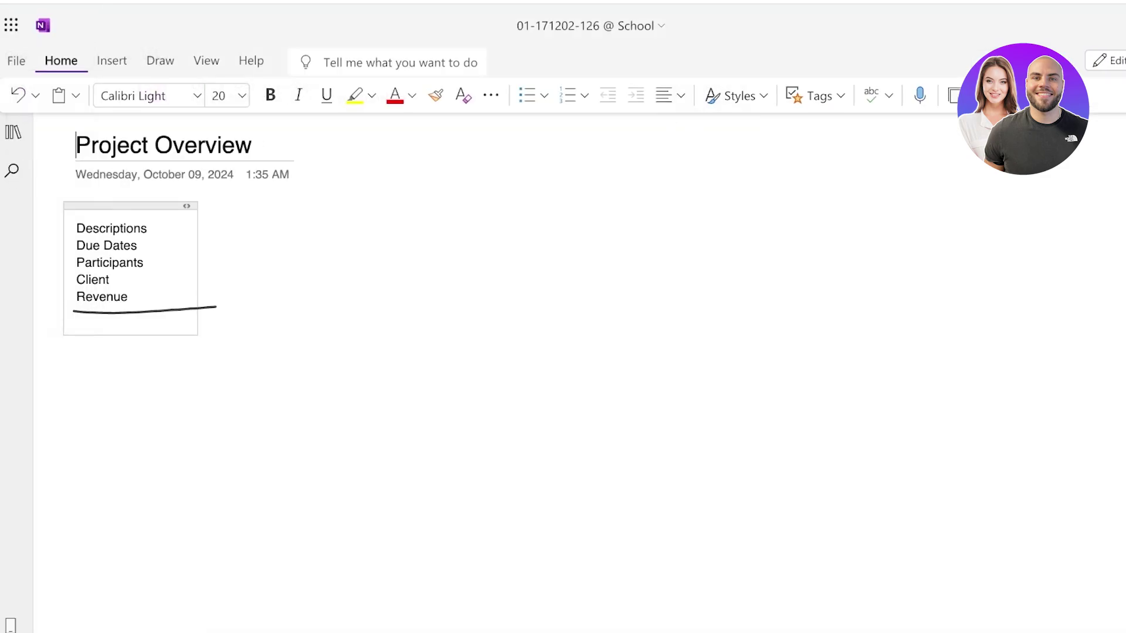
pyautogui.hotkey('alt', 'n')
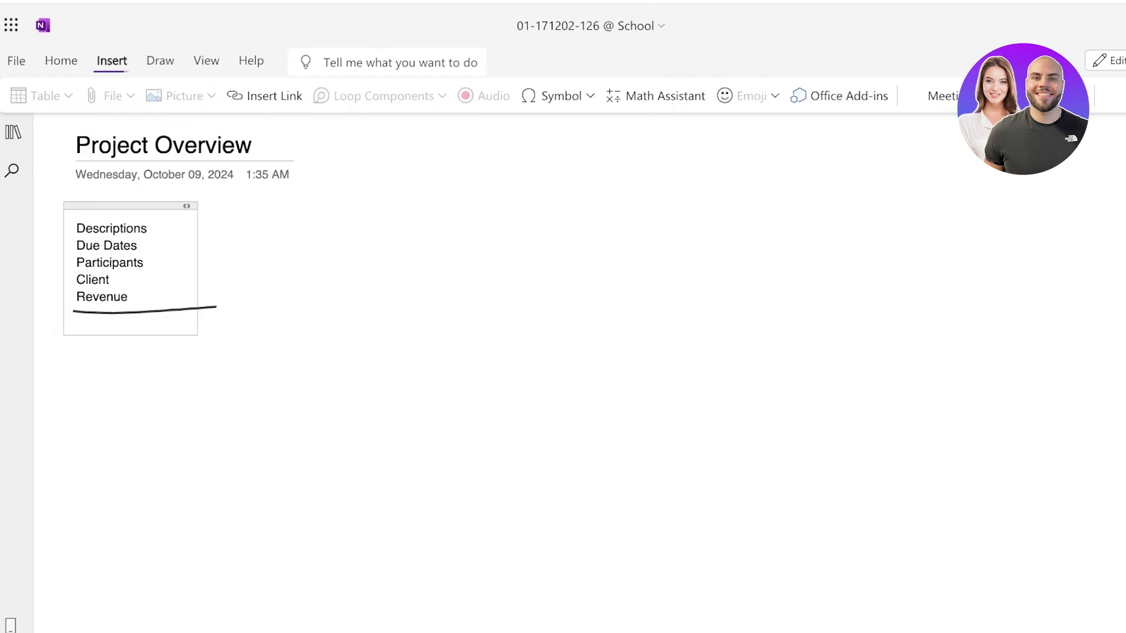
pyautogui.hotkey('alt', 'h')
pyautogui.hotkey('alt', 'f')
pyautogui.press('Tab')
pyautogui.press('Return')
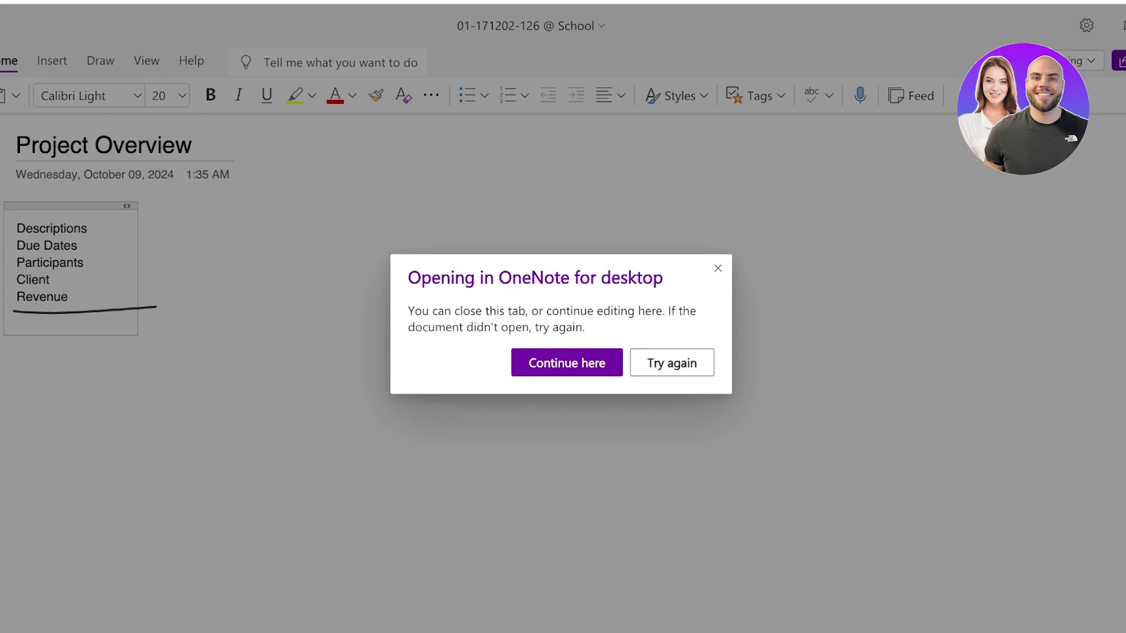
pyautogui.press('Tab')
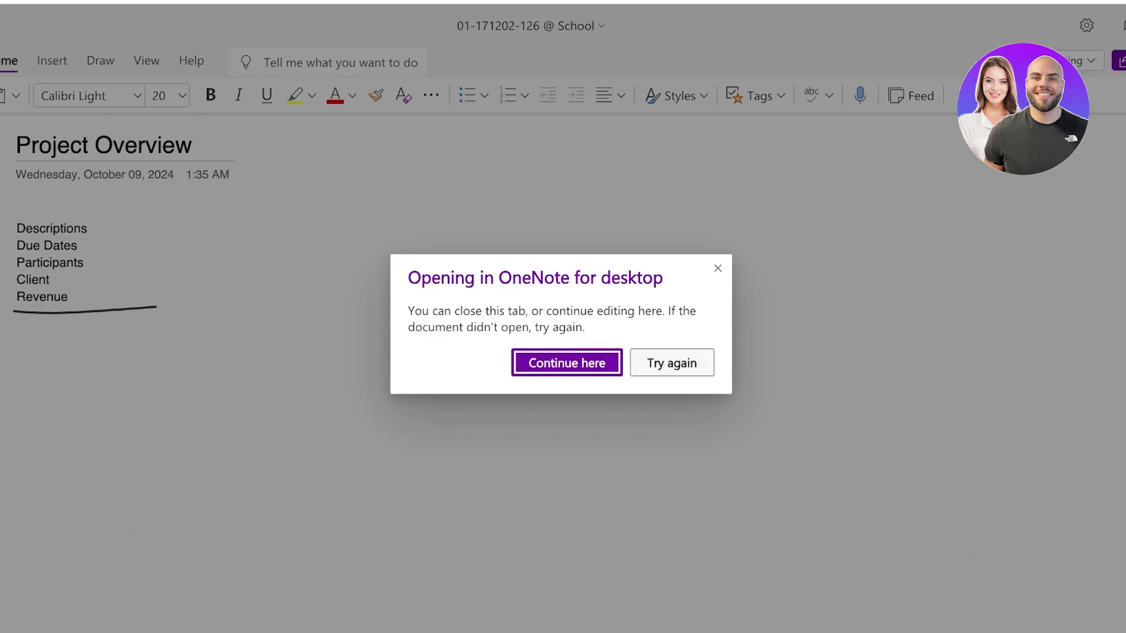
pyautogui.press('Return')
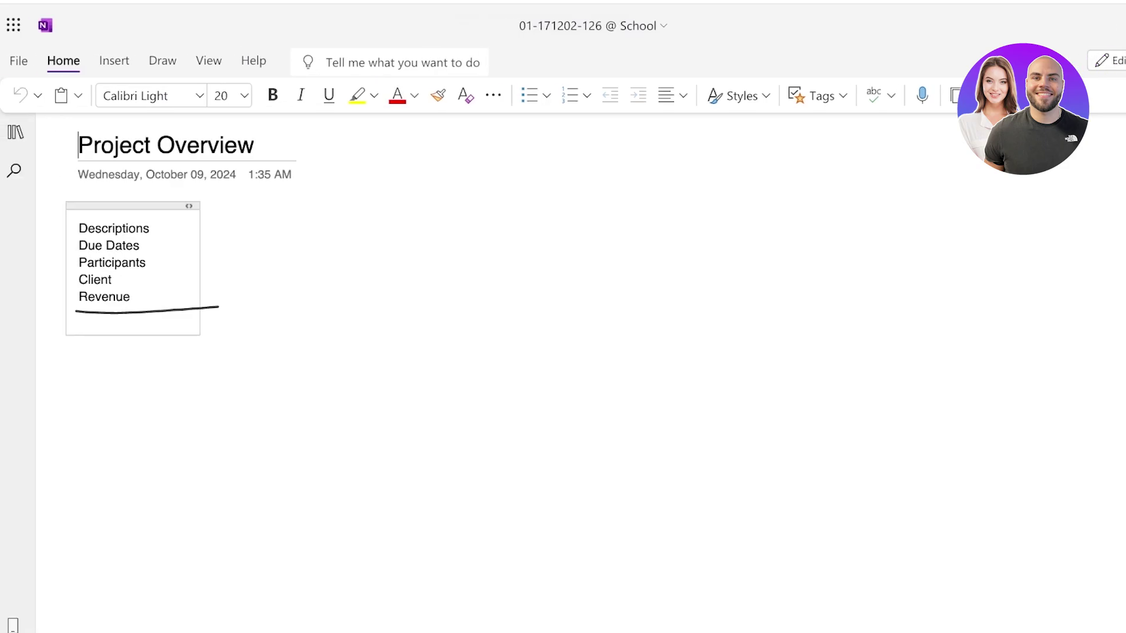
pyautogui.hotkey('shift', 'End')
# Step: Open the Microsoft 365 app launcher to switch to OneNote
pyautogui.click(13, 25)
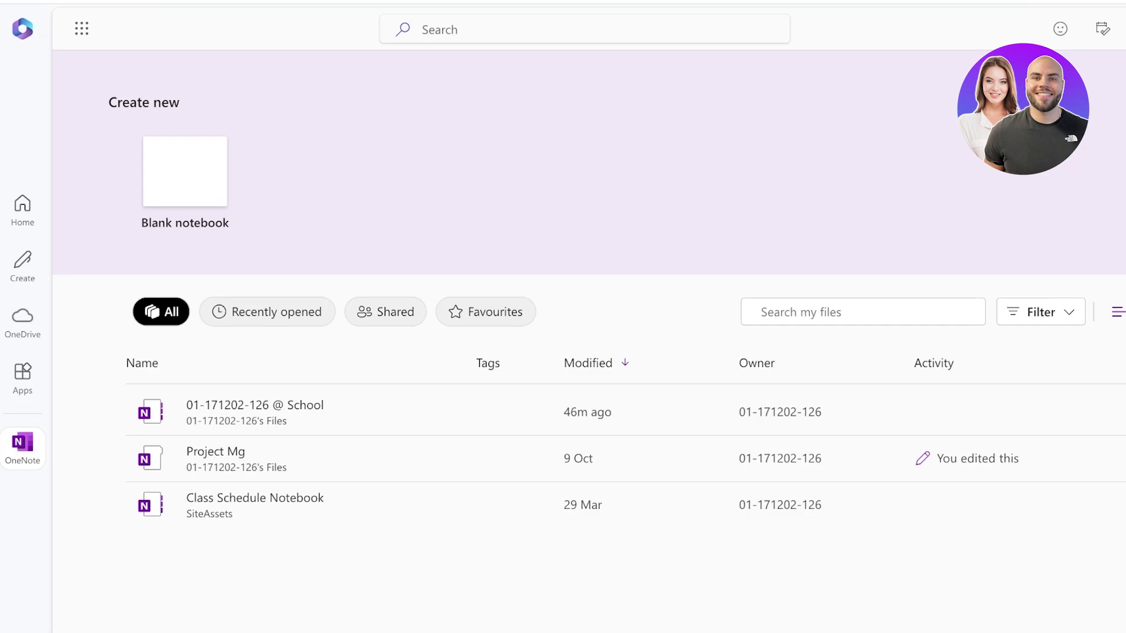
# Step: Start a blank notebook, then browse the Microsoft 365 Apps list in the sidebar
pyautogui.click(184, 171)
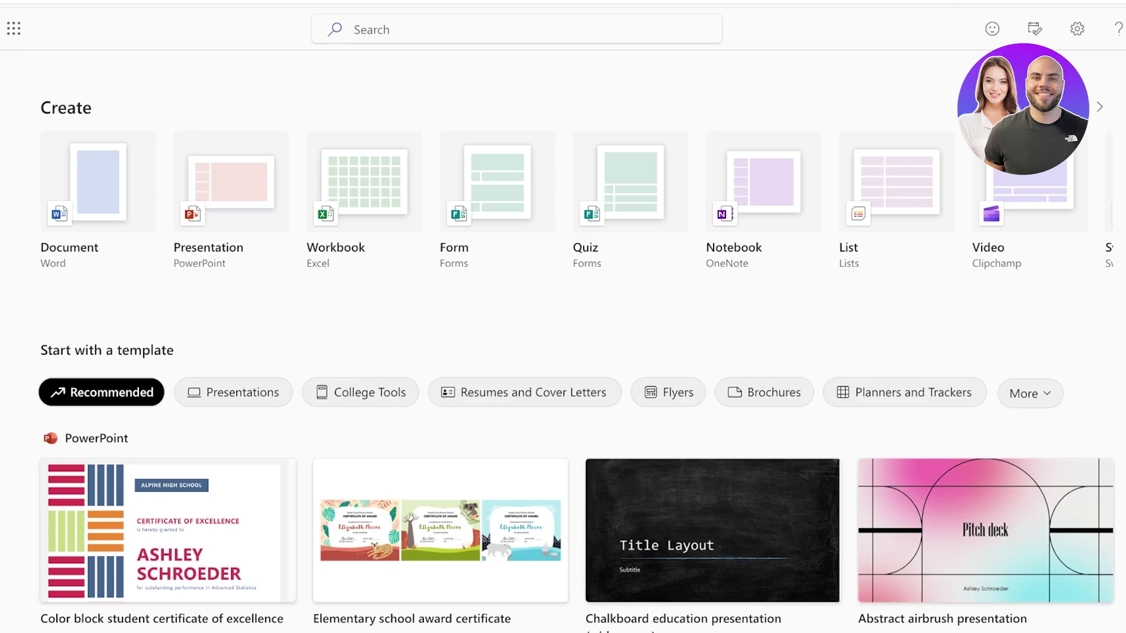
pyautogui.scroll(-10, 563, 340)
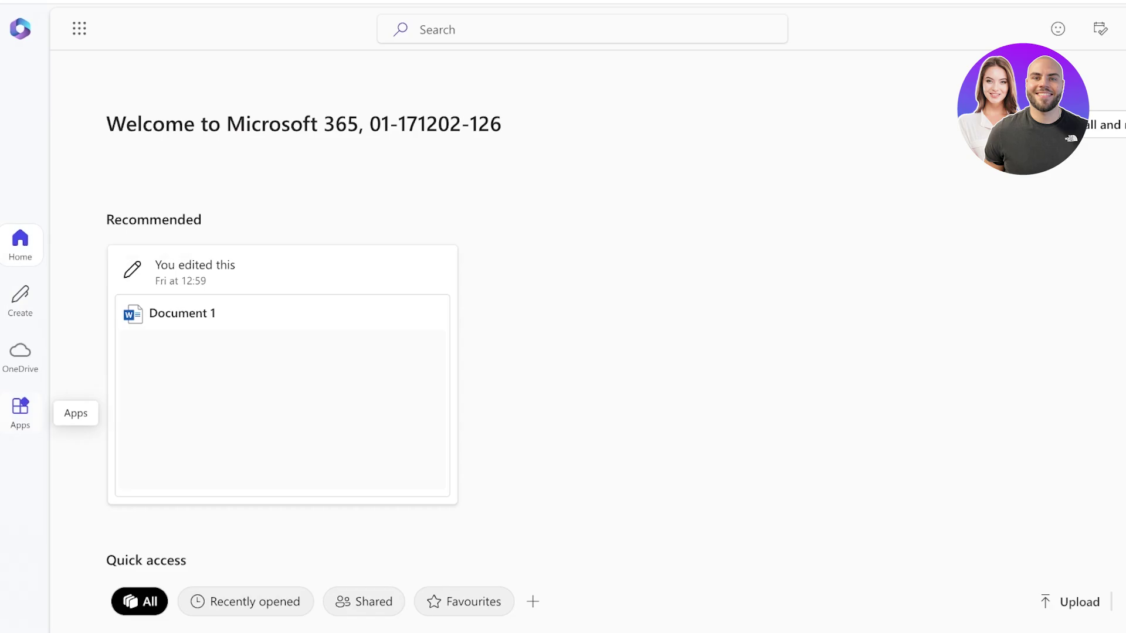
pyautogui.click(20, 410)
pyautogui.scroll(-3, 642, 193)
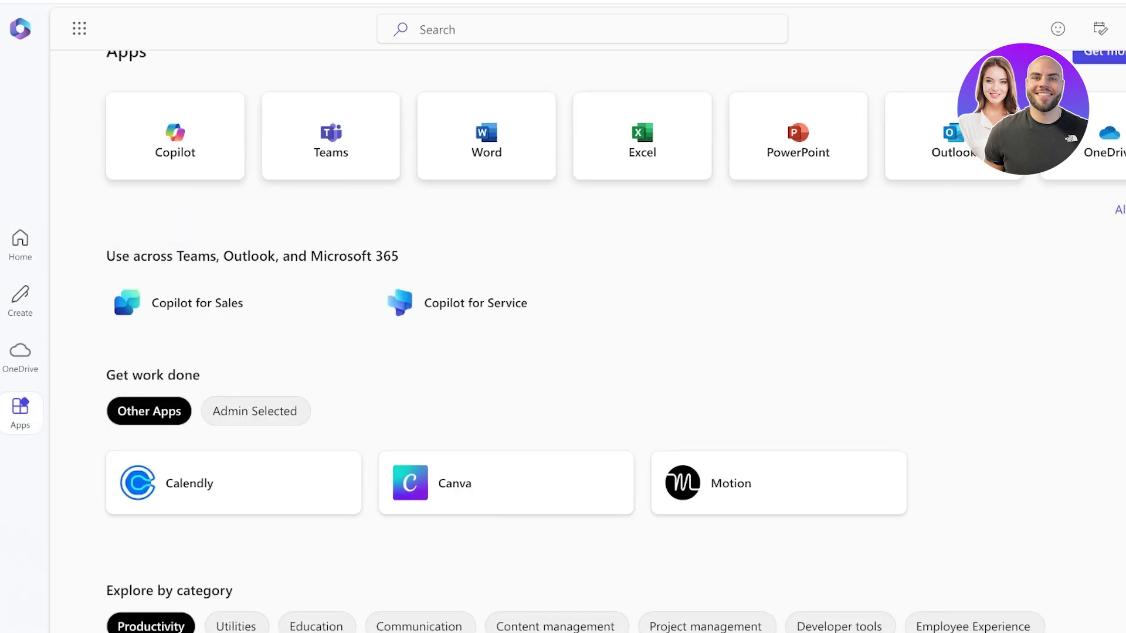
pyautogui.scroll(3, 642, 194)
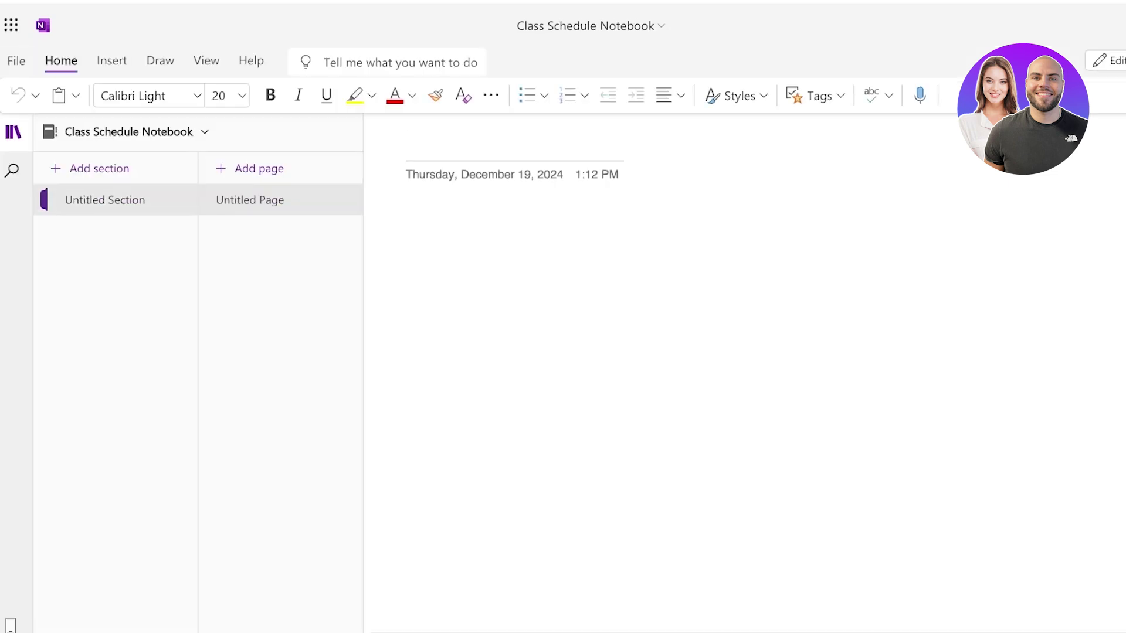
# Step: Add a new notebook section named Biologu
pyautogui.click(99, 168)
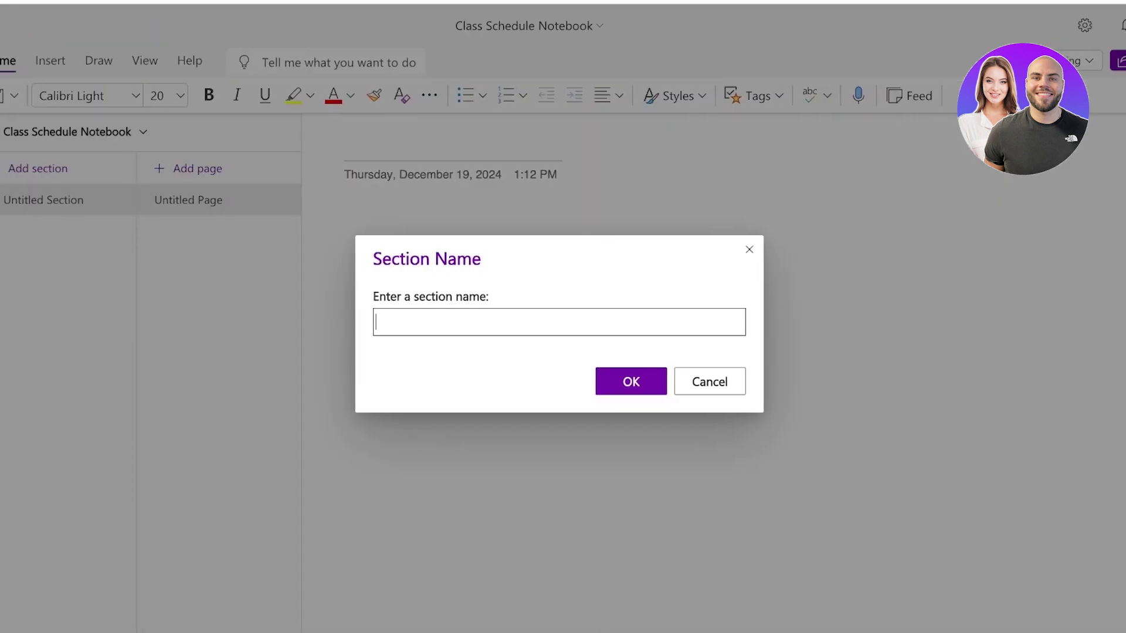
pyautogui.write('Biologu')
pyautogui.press('Return')
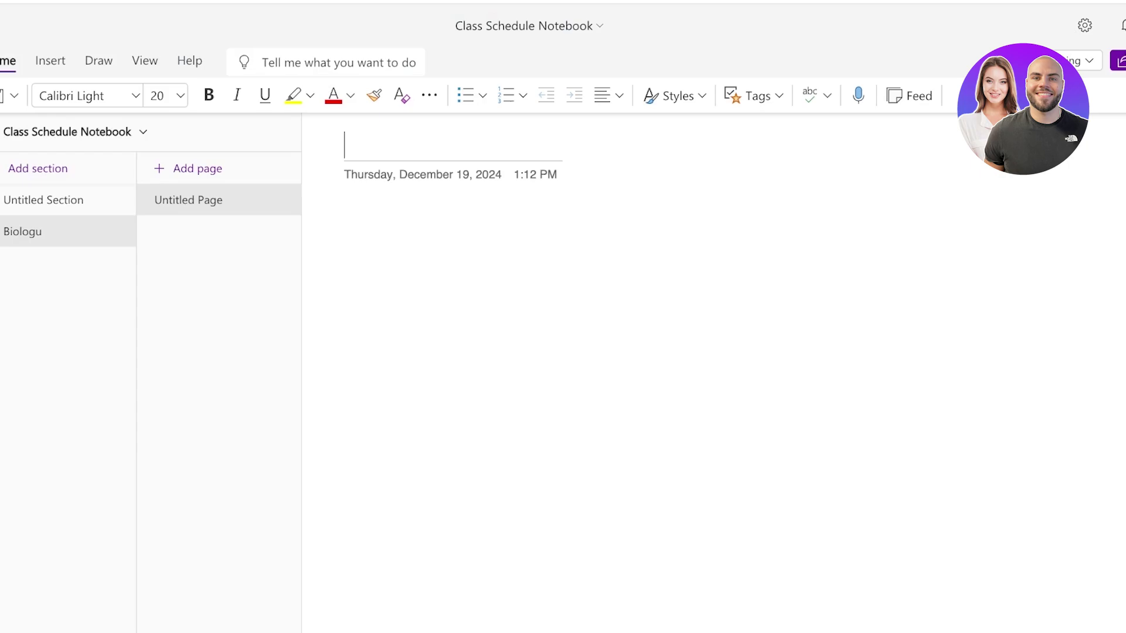
# Step: Add a page titled 19.dec with the line 'Lecture for today' in its body
pyautogui.click(198, 168)
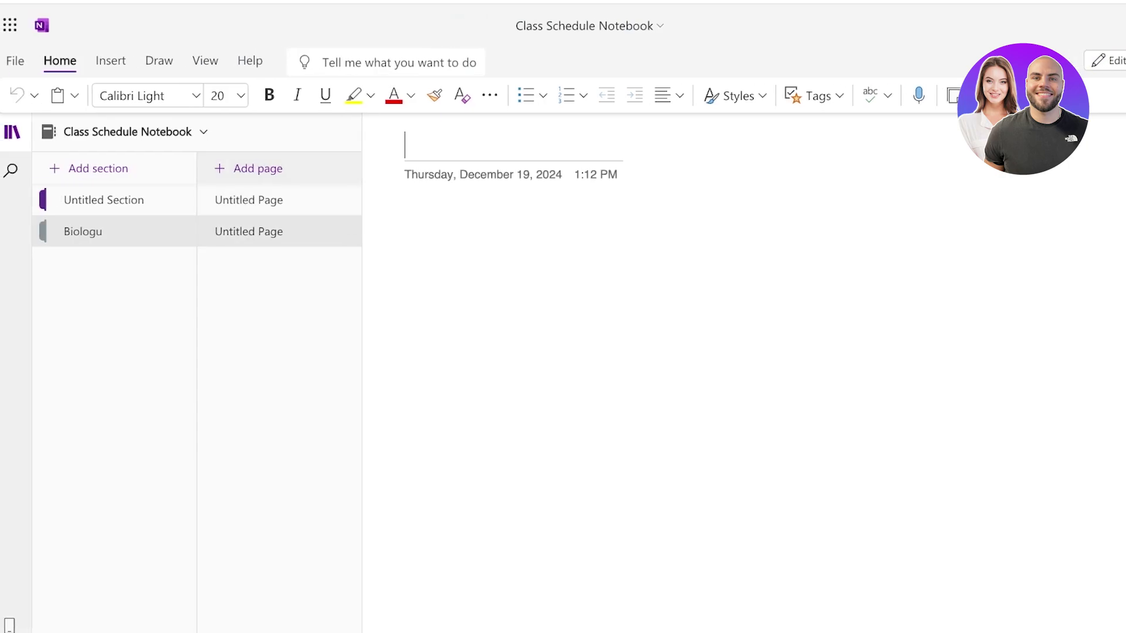
pyautogui.write('19.dec')
pyautogui.press('Return')
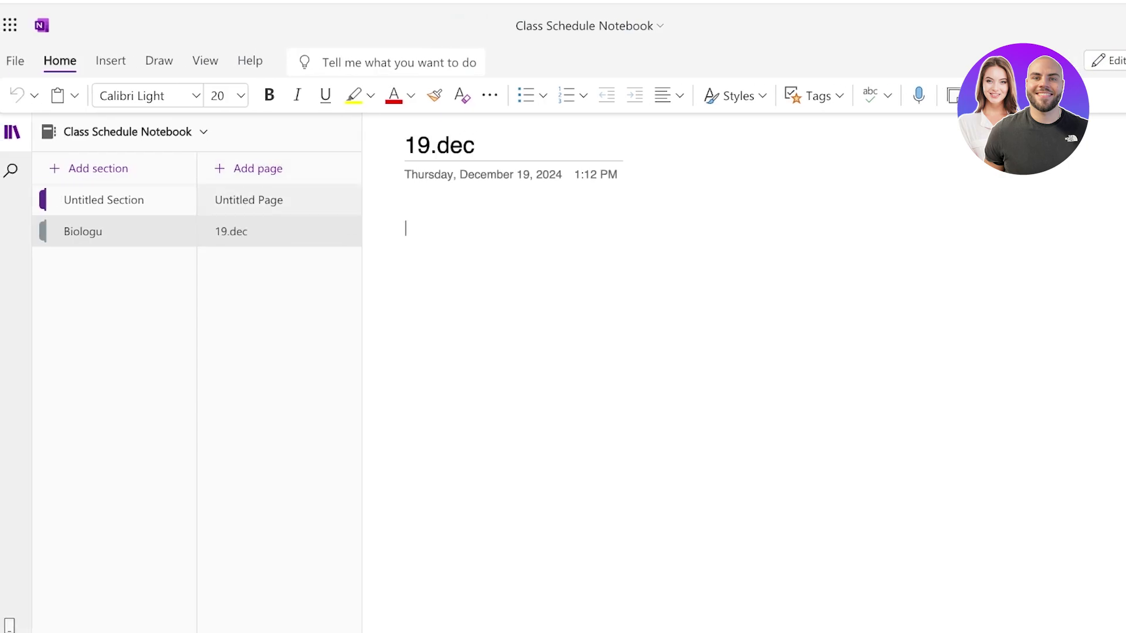
pyautogui.write('Lectu')
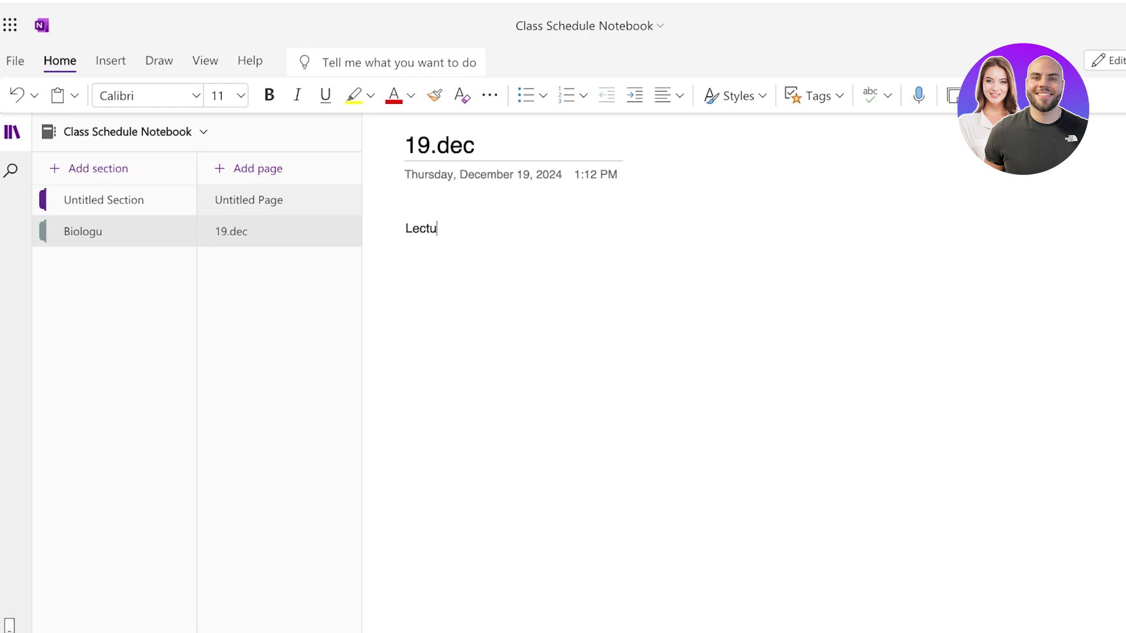
pyautogui.write('re for today')
pyautogui.press('Return')
pyautogui.write(',')
pyautogui.press('Return')
pyautogui.press('Return')
pyautogui.write(',')
pyautogui.press('Return')
pyautogui.write(', , ,')
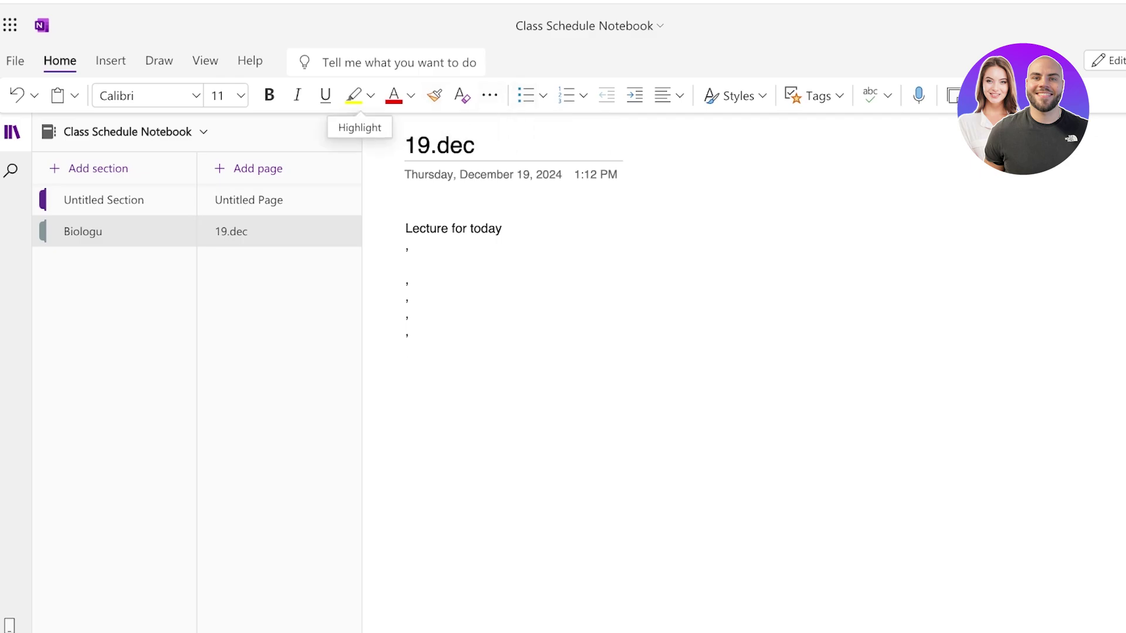
# Step: Look through the Insert, Draw and View ribbon tabs
pyautogui.click(110, 60)
pyautogui.click(159, 61)
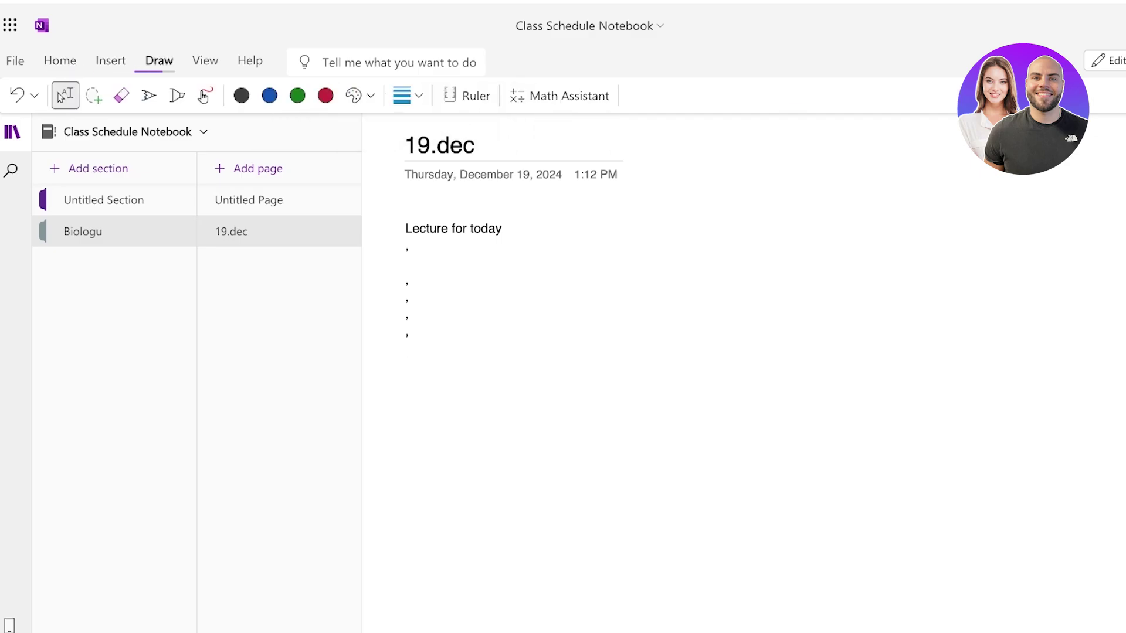
pyautogui.click(205, 60)
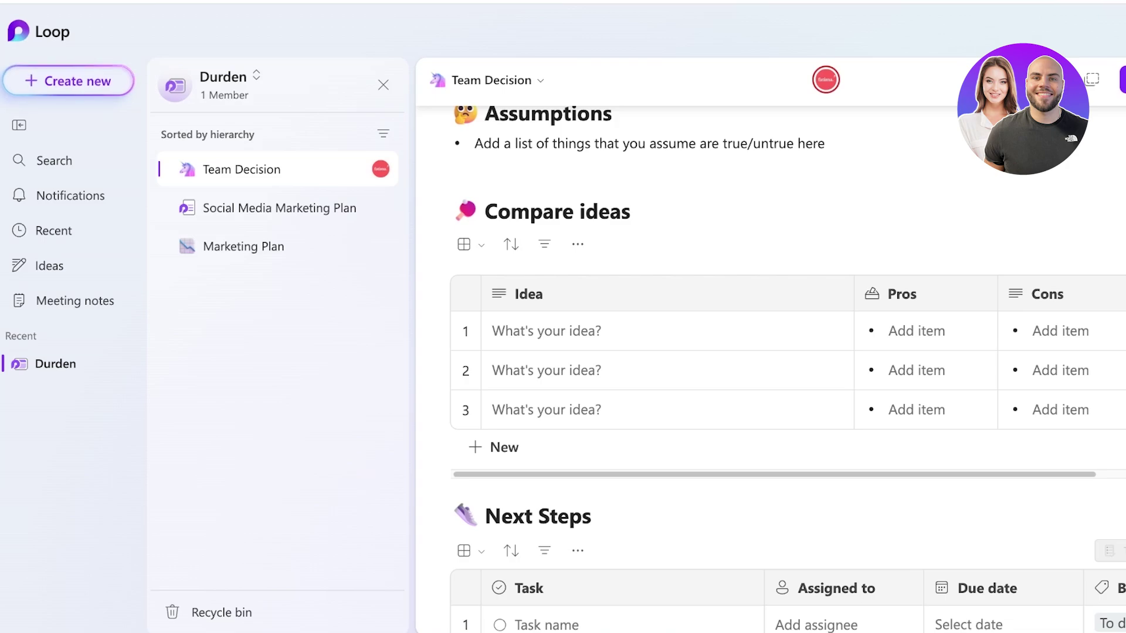
# Step: Open the + Create new menu in the Loop sidebar
pyautogui.click(69, 81)
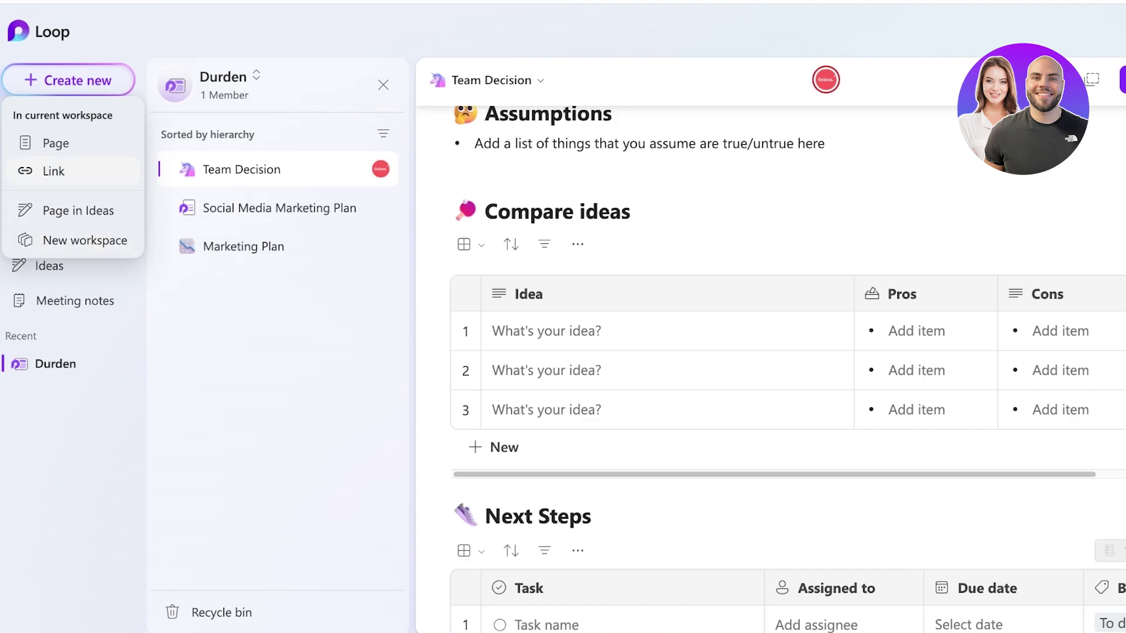
# Step: Create a blank page titled Biology, then start creating a new workspace
pyautogui.click(56, 143)
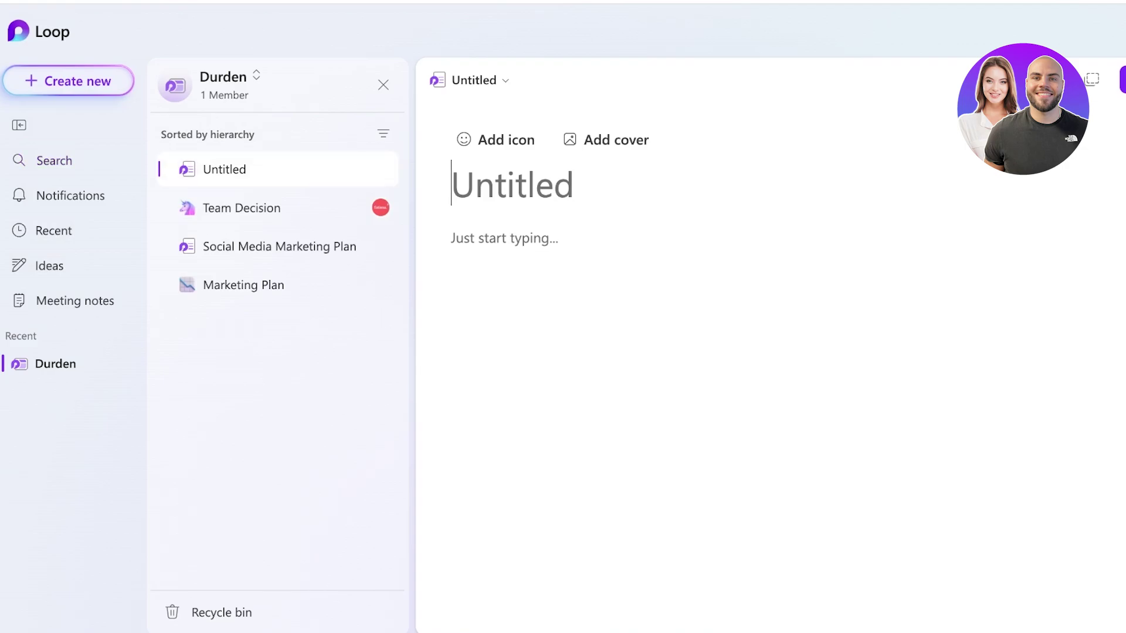
pyautogui.write('S')
pyautogui.press('BackSpace')
pyautogui.write('Biology')
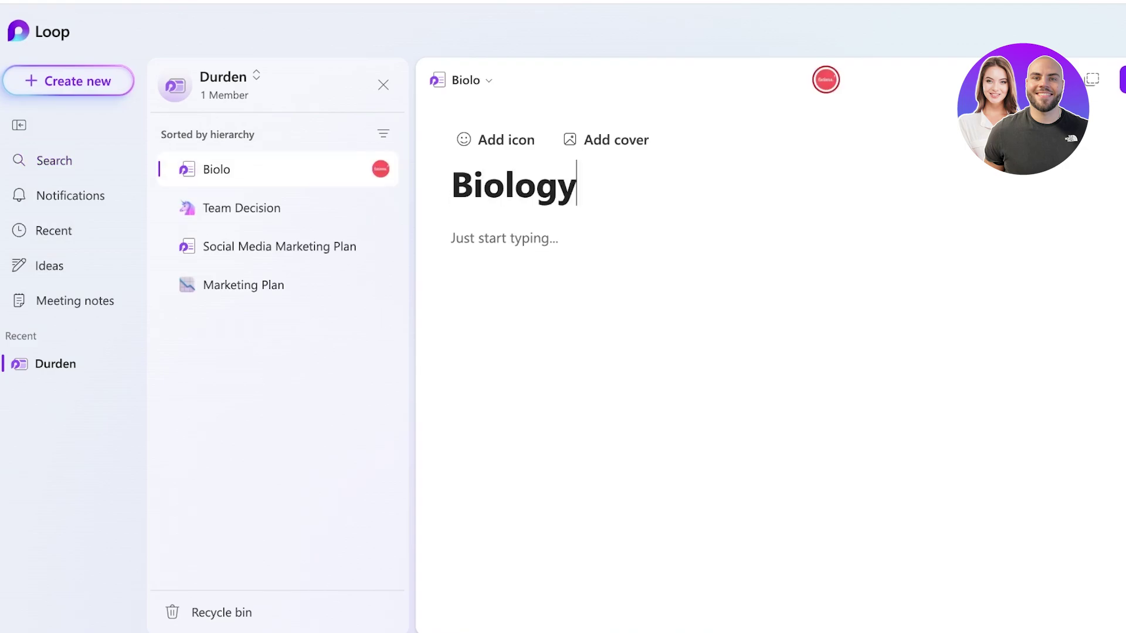
pyautogui.press('Return')
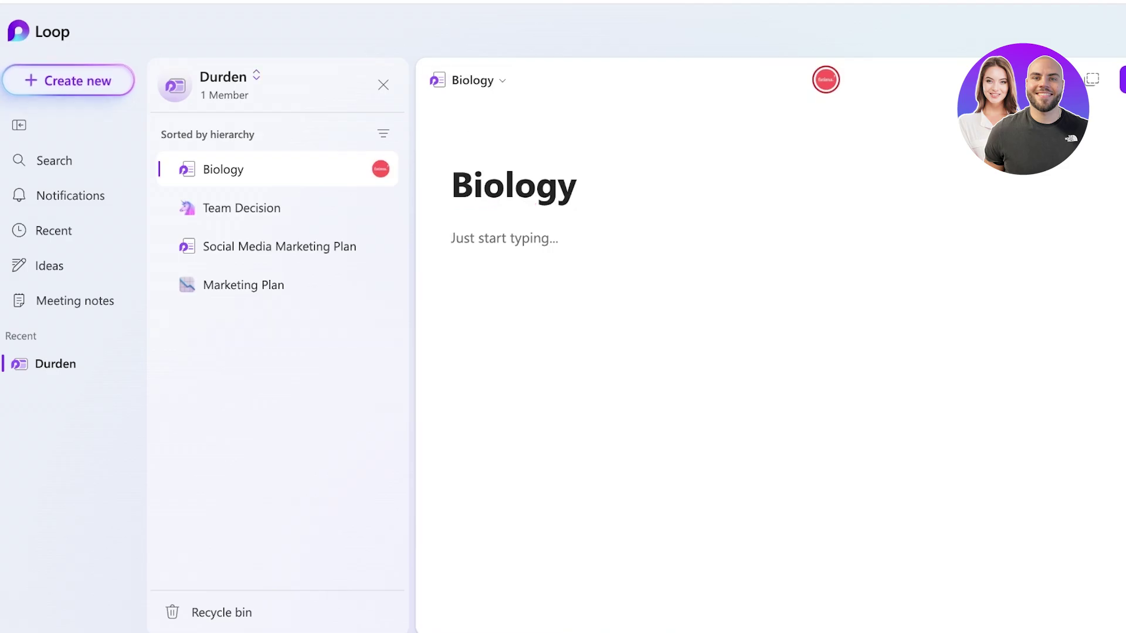
pyautogui.click(69, 80)
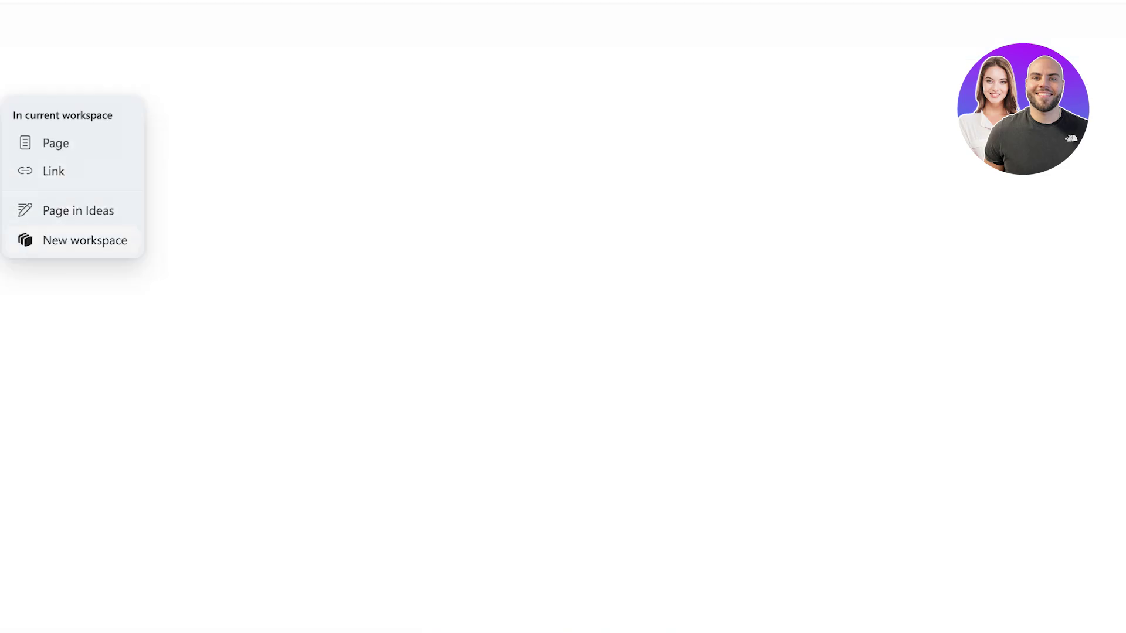
pyautogui.click(85, 240)
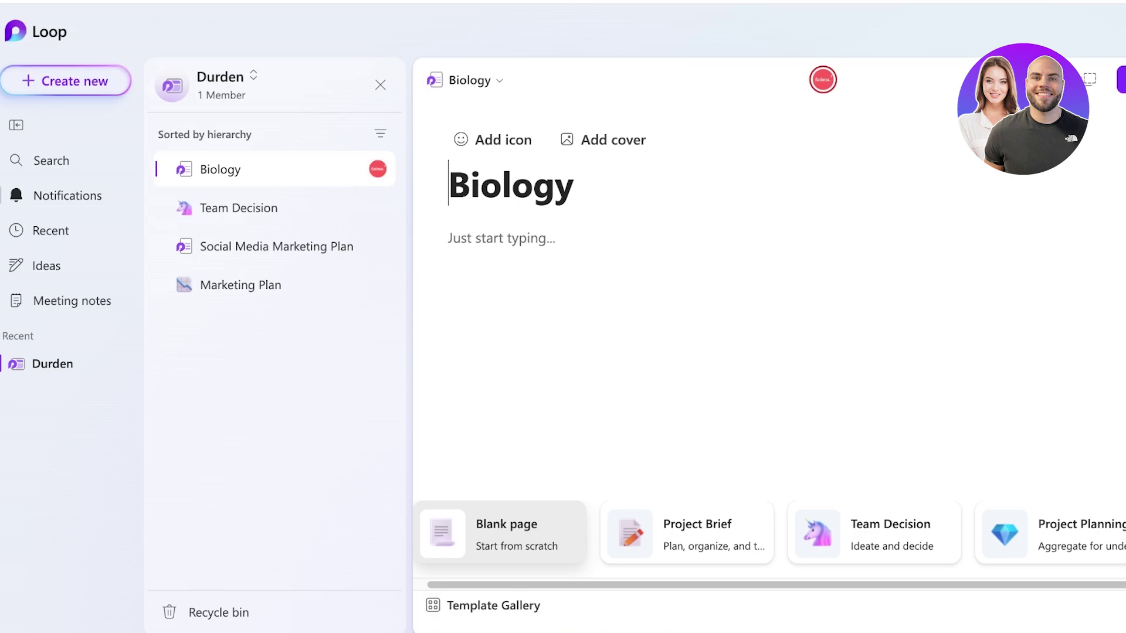
# Step: Browse the Ideas and Meeting notes lists and open Loop search
pyautogui.click(46, 265)
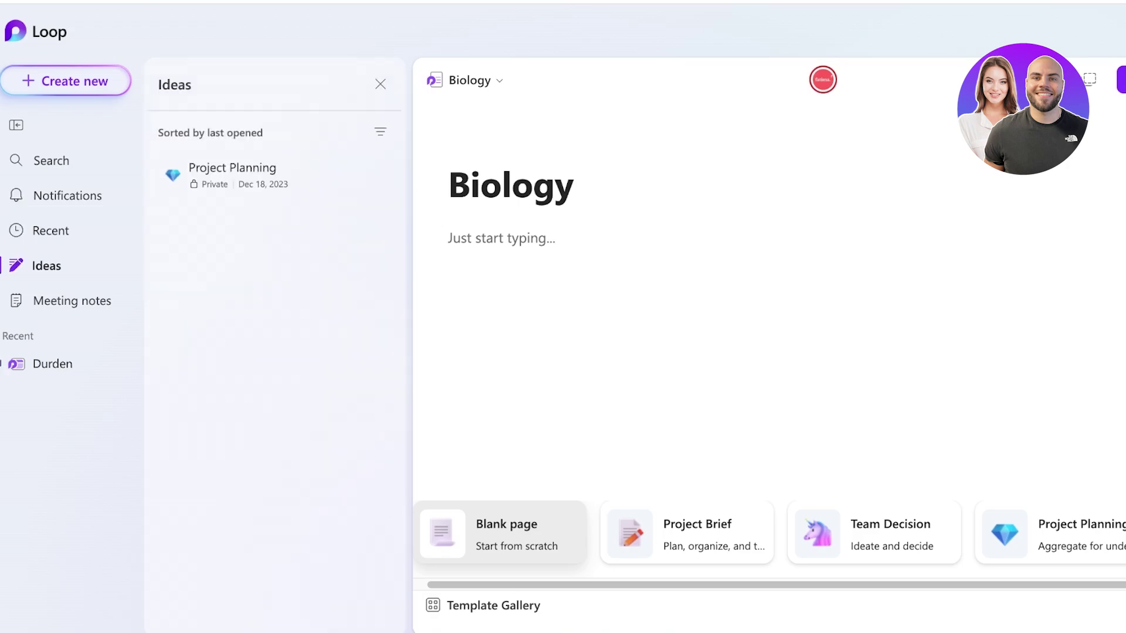
pyautogui.click(72, 301)
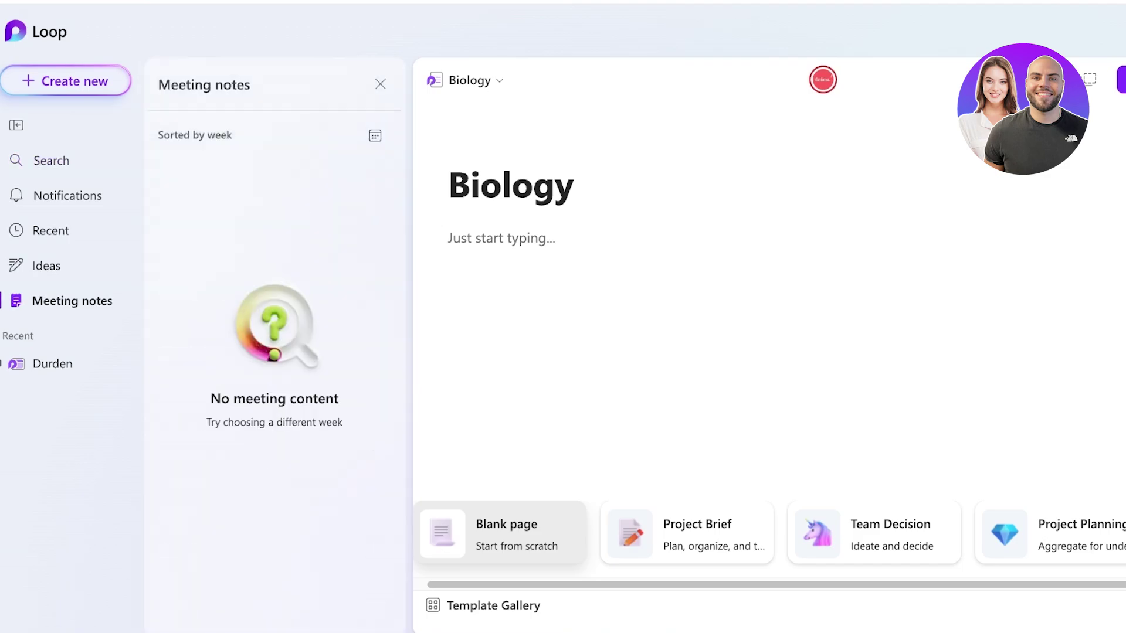
pyautogui.press('super+j')
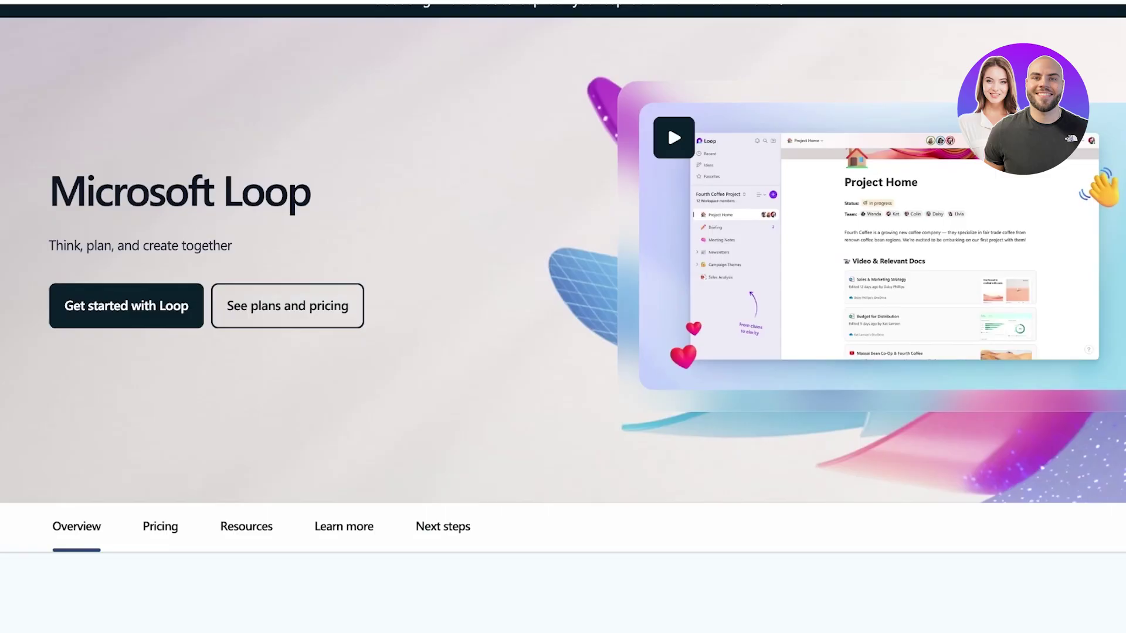
pyautogui.scroll(-8, 563, 317)
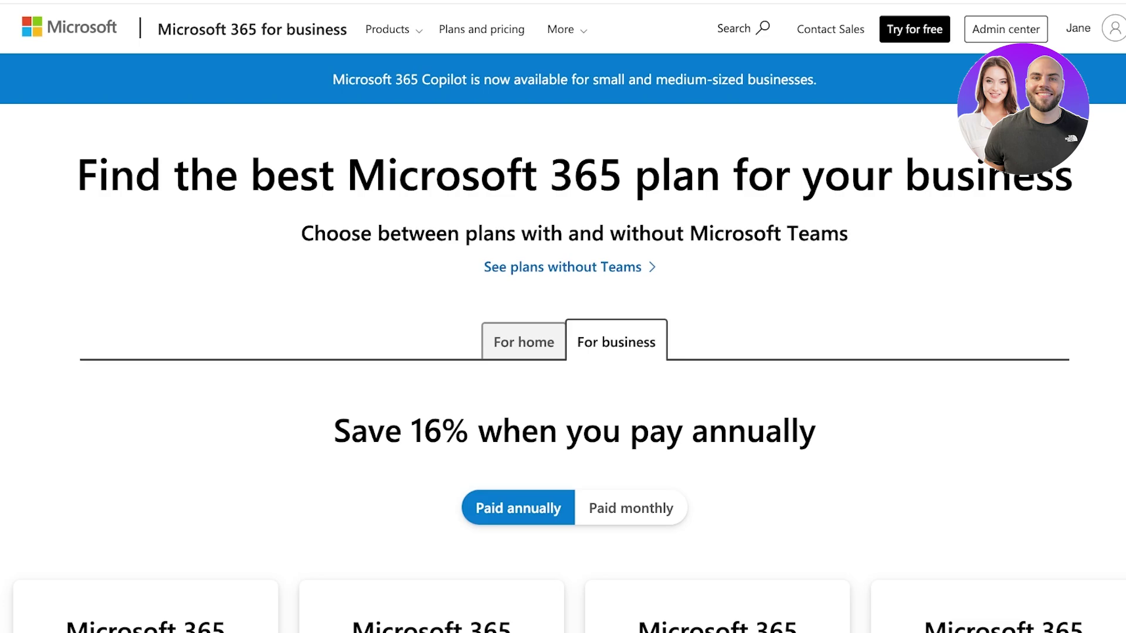
# Step: Show the For home plans with monthly pricing
pyautogui.scroll(-3, 563, 317)
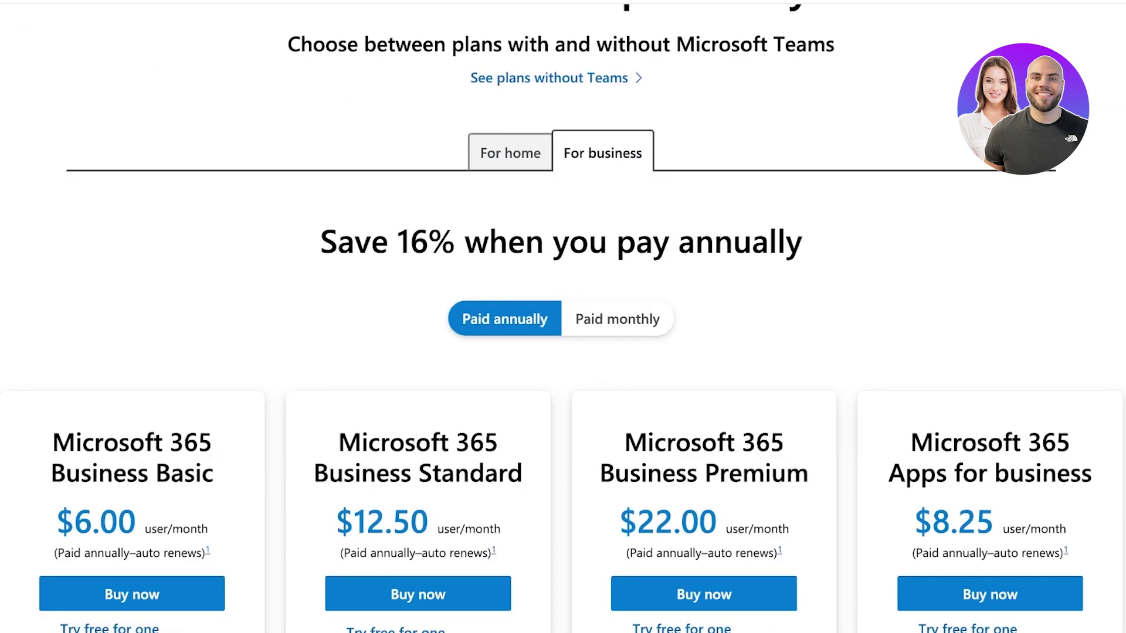
pyautogui.click(510, 152)
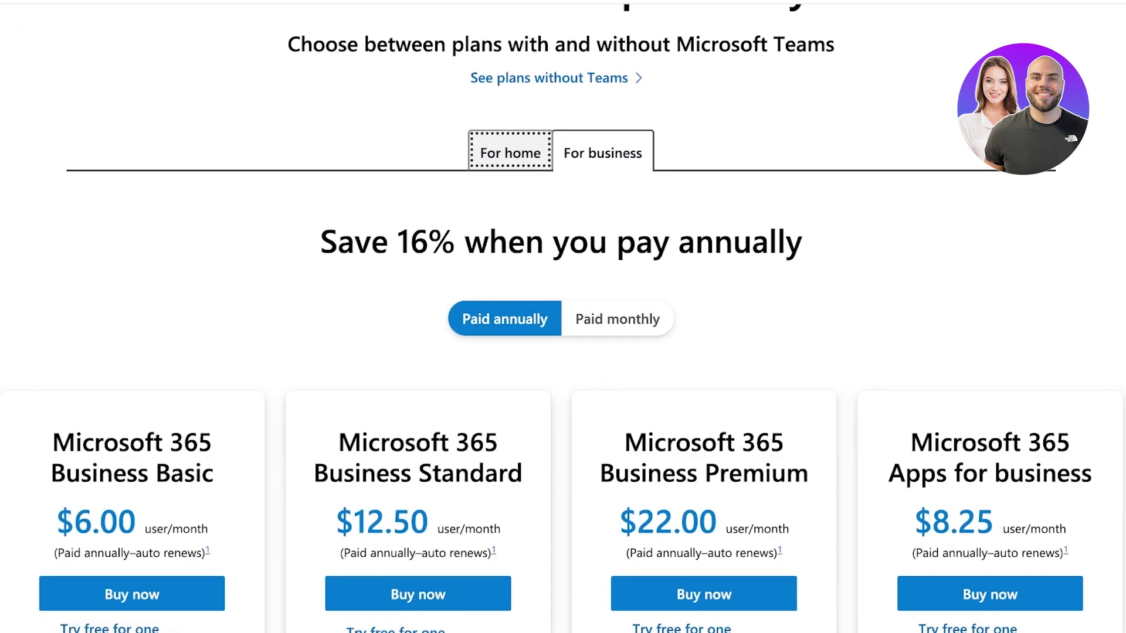
pyautogui.scroll(-7, 563, 317)
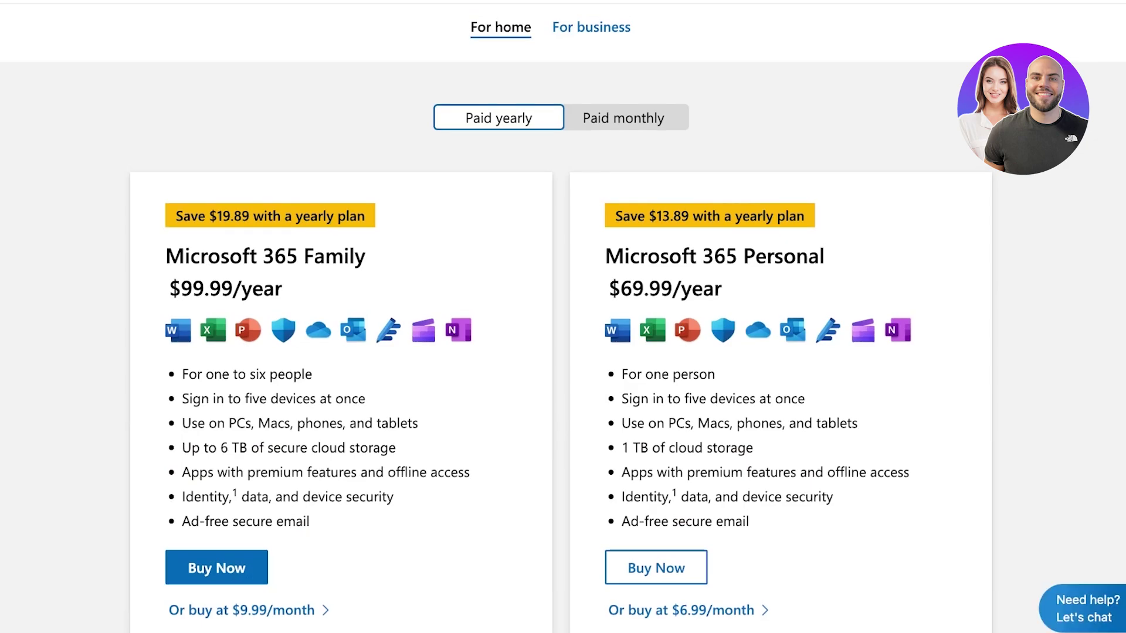
pyautogui.click(623, 118)
pyautogui.press('Left')
pyautogui.press('Right')
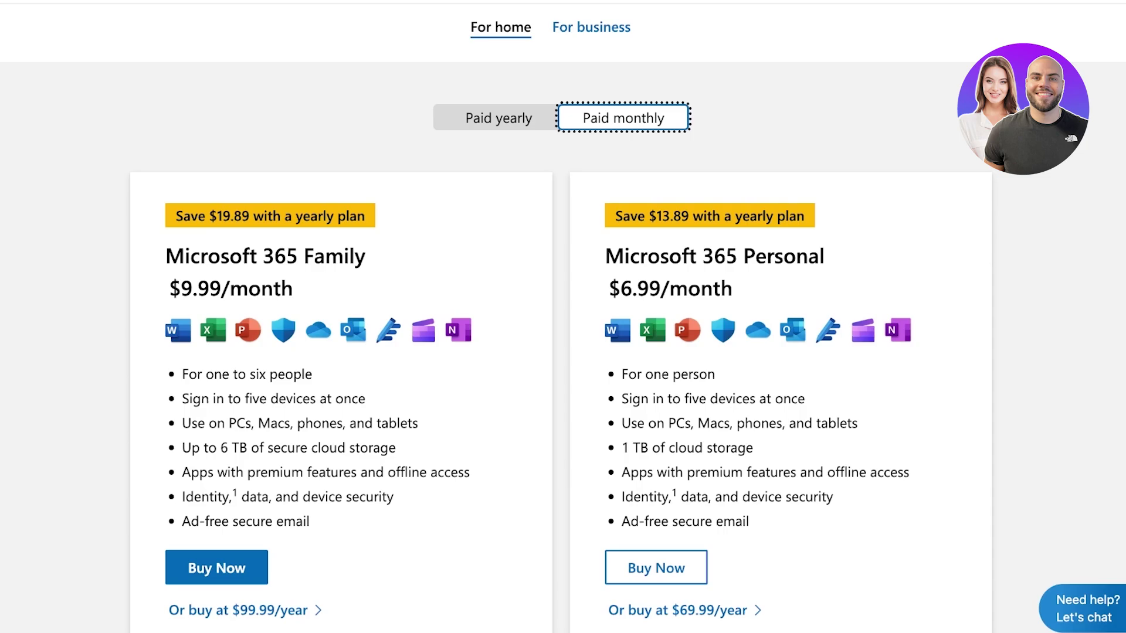
# Step: Review the Family vs Personal comparison table and open Microsoft 365 Family's details
pyautogui.scroll(-3, 563, 317)
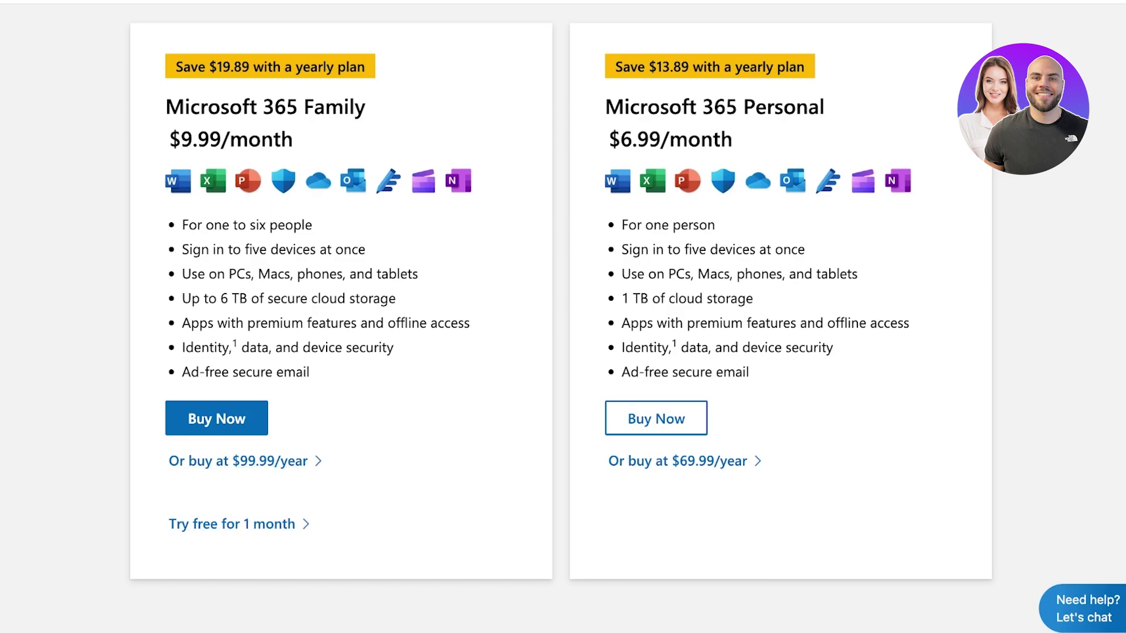
pyautogui.scroll(3, 563, 317)
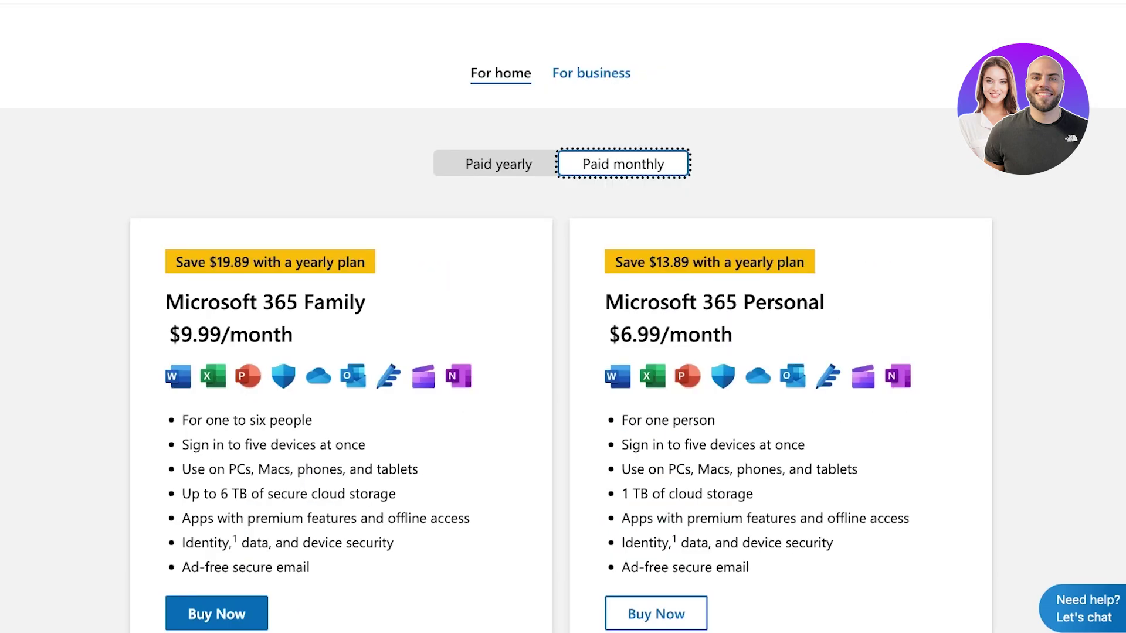
pyautogui.scroll(-20, 563, 317)
pyautogui.scroll(-15, 562, 317)
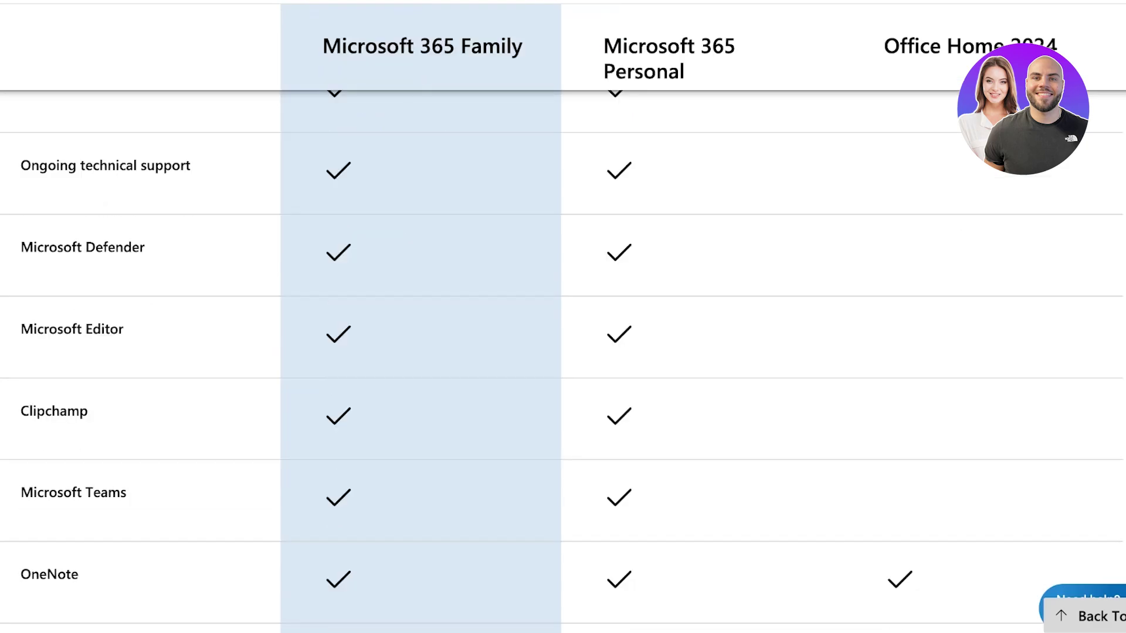
pyautogui.scroll(8, 563, 317)
pyautogui.scroll(-5, 563, 316)
pyautogui.scroll(3, 358, 343)
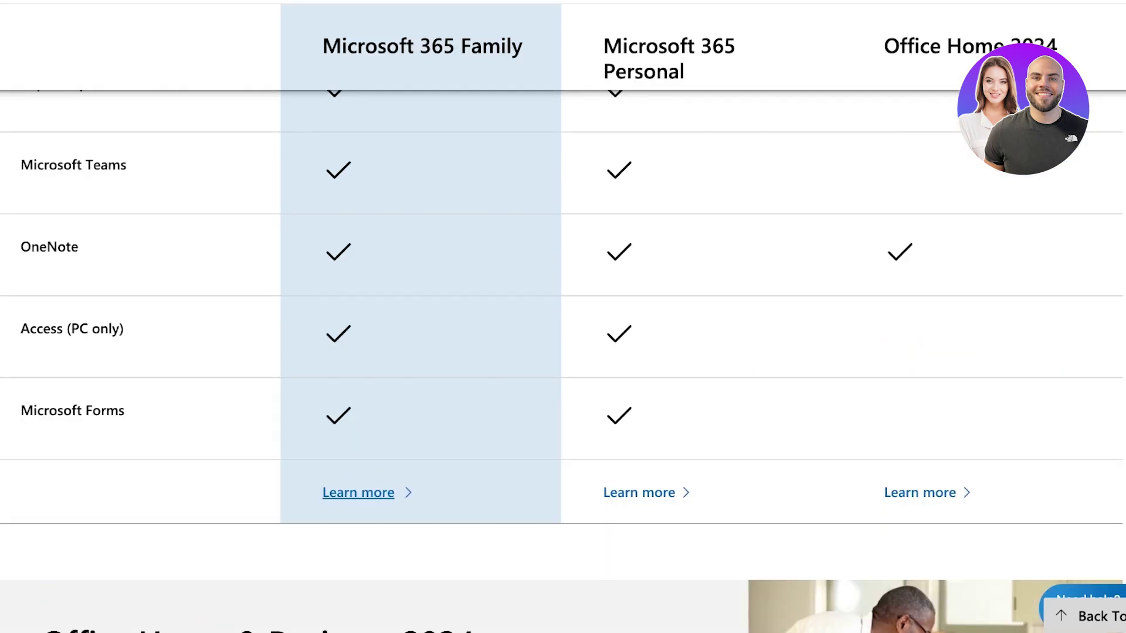
pyautogui.click(361, 493)
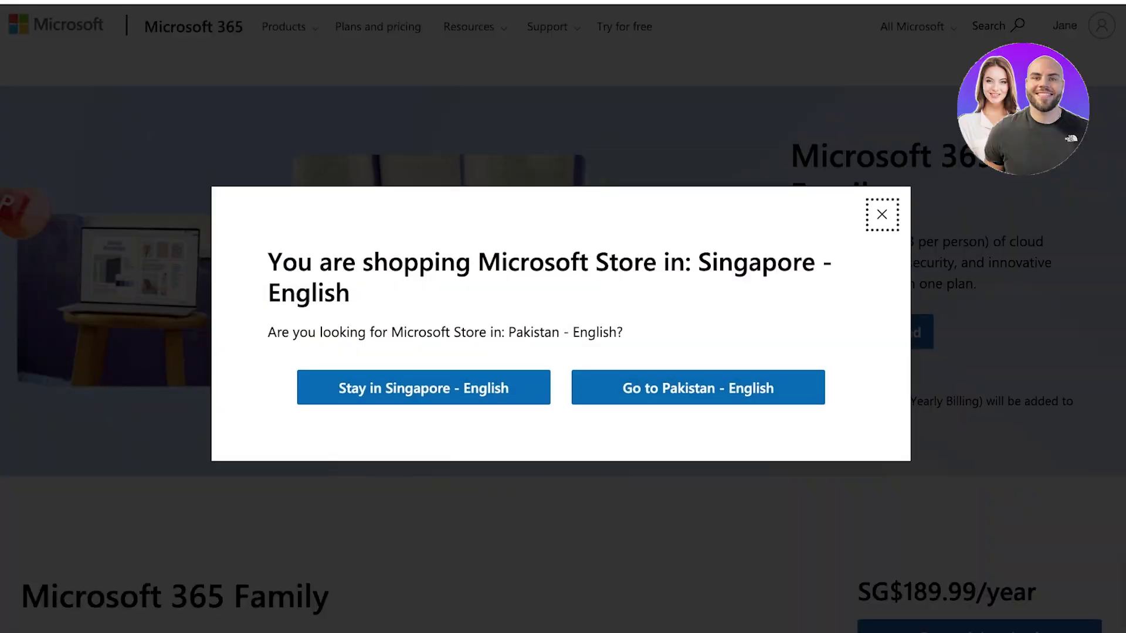
# Step: Dismiss the store-region and newsletter pop-ups, then scroll the Family page and return to the top
pyautogui.press('Escape')
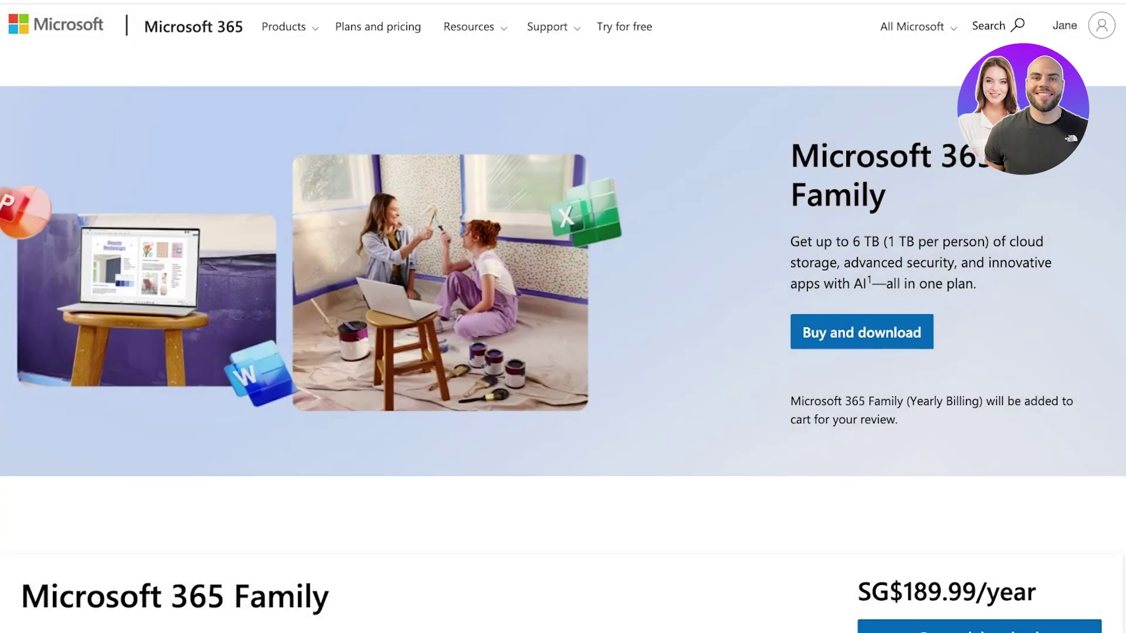
pyautogui.scroll(-15, 563, 316)
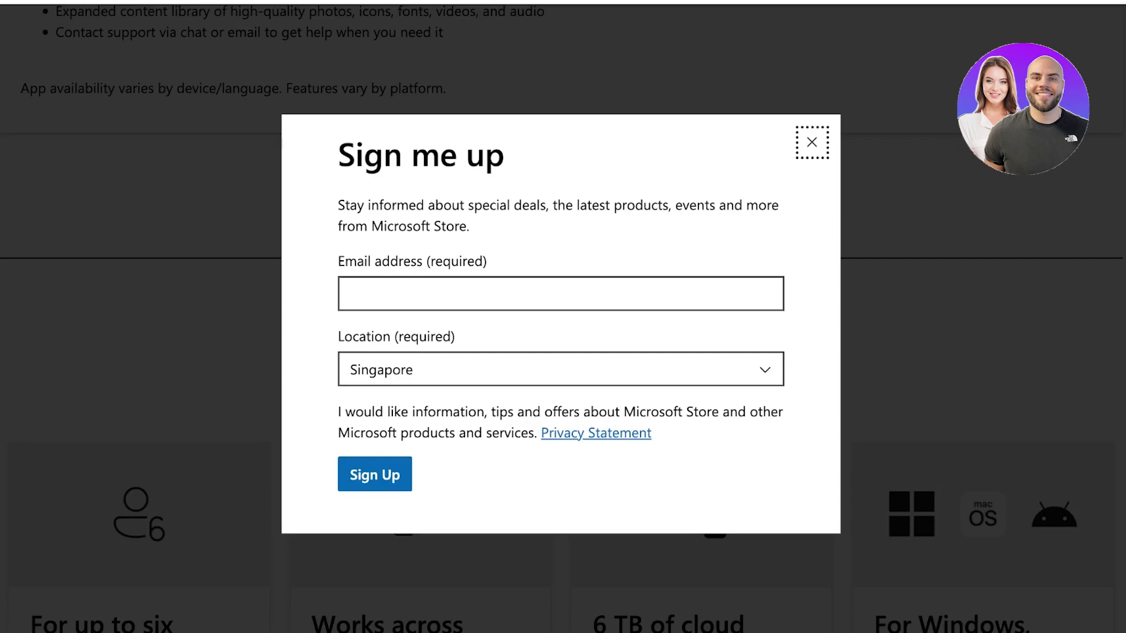
pyautogui.press('Escape')
pyautogui.scroll(-2, 563, 317)
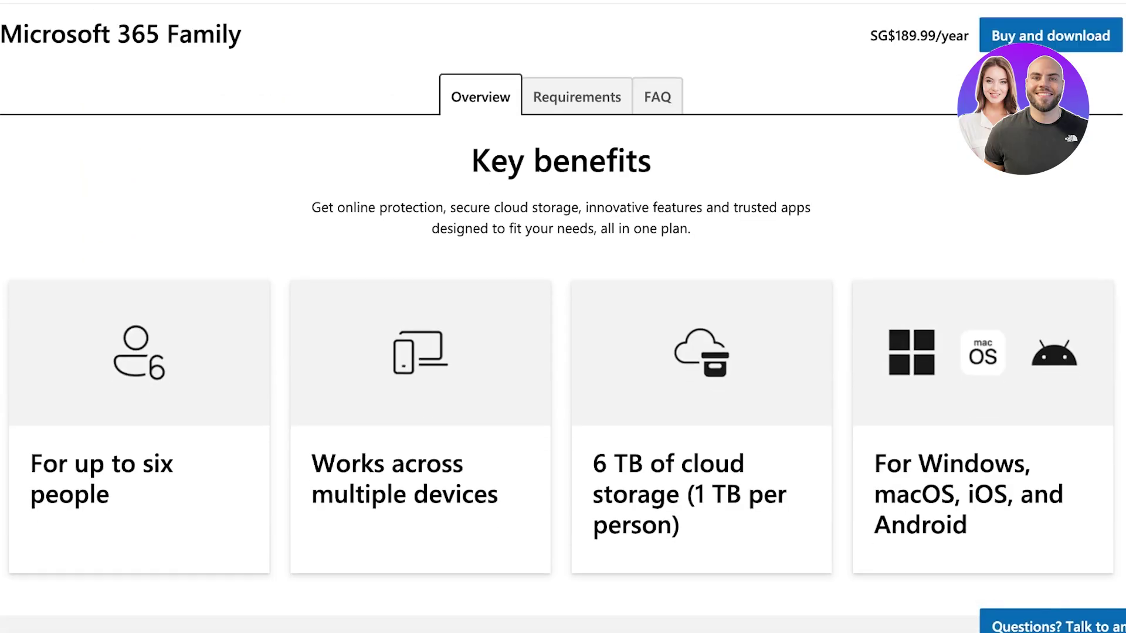
pyautogui.scroll(-5, 563, 317)
pyautogui.scroll(12, 563, 317)
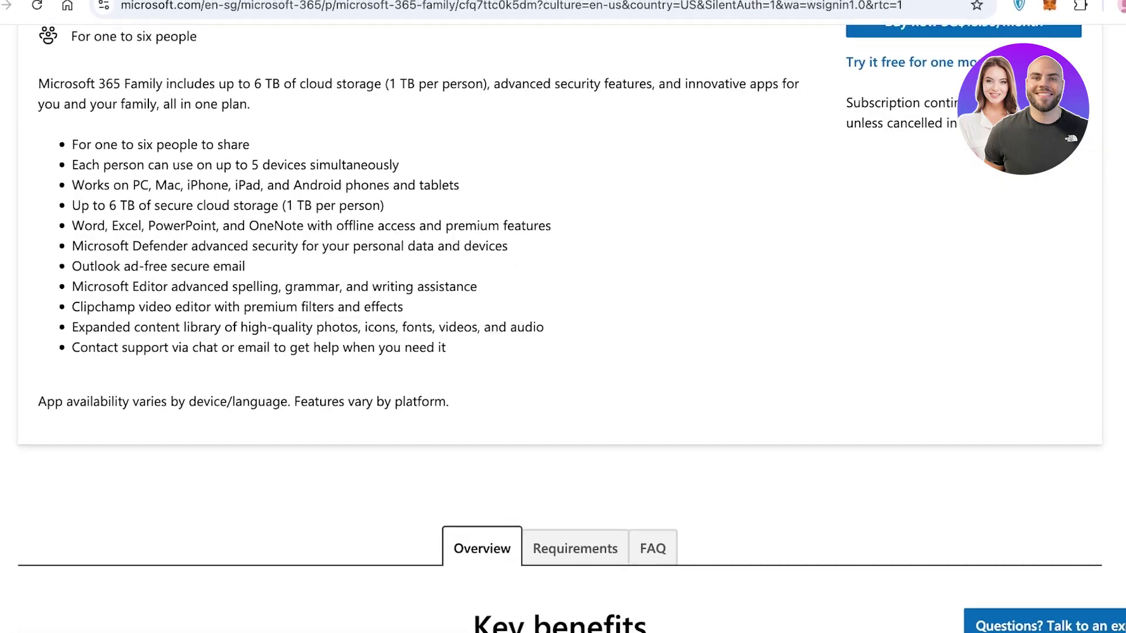
pyautogui.scroll(6, 563, 317)
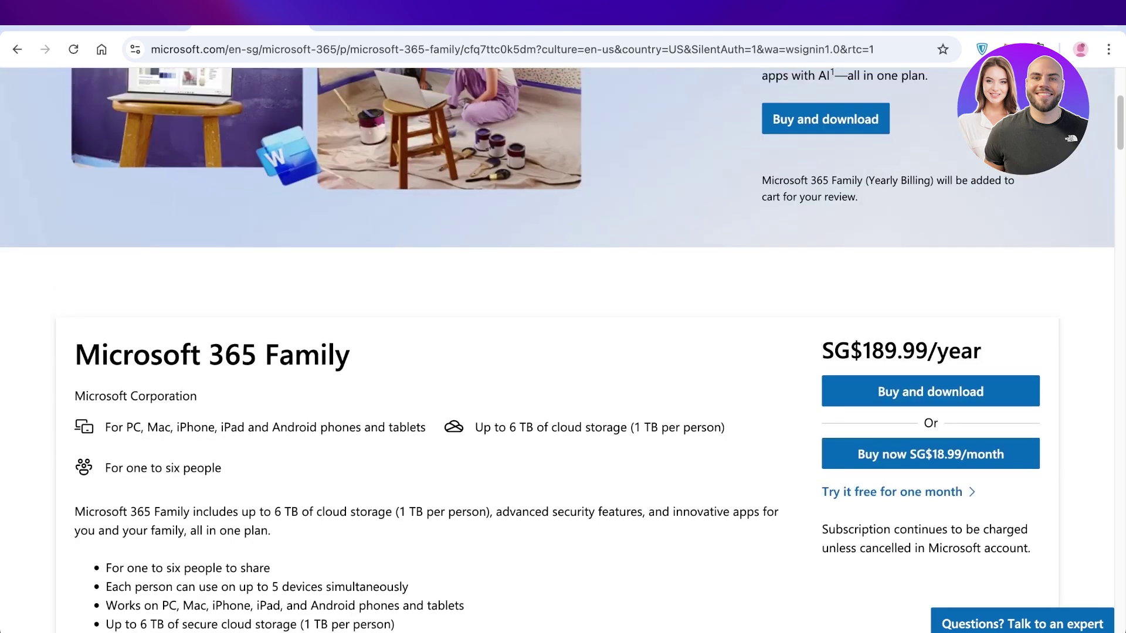
pyautogui.scroll(4, 563, 317)
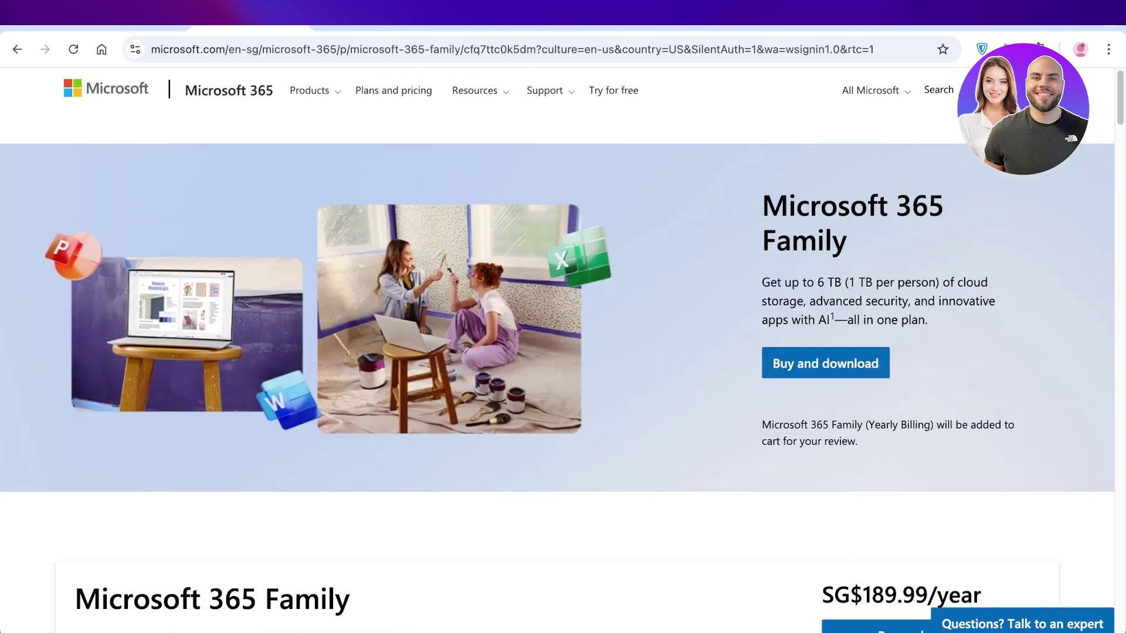